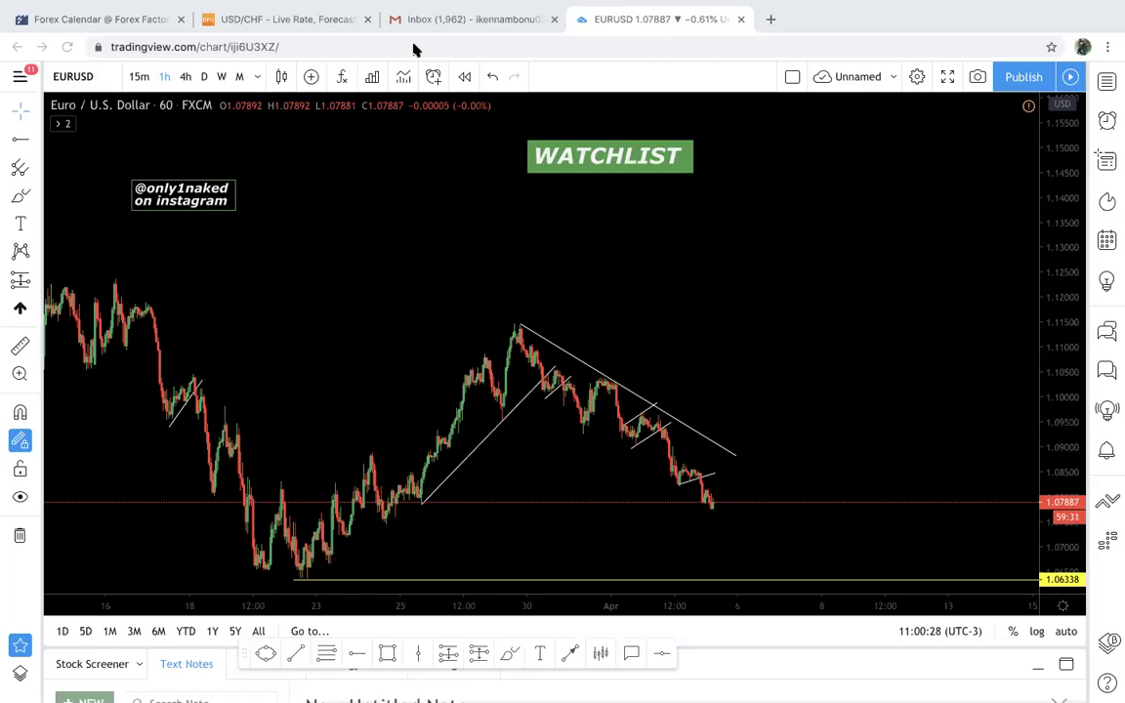
Add USDJPY as the fourth pair in the watchlist, then hide the watchlist panel
right_click(409, 241)
left_click(309, 282)
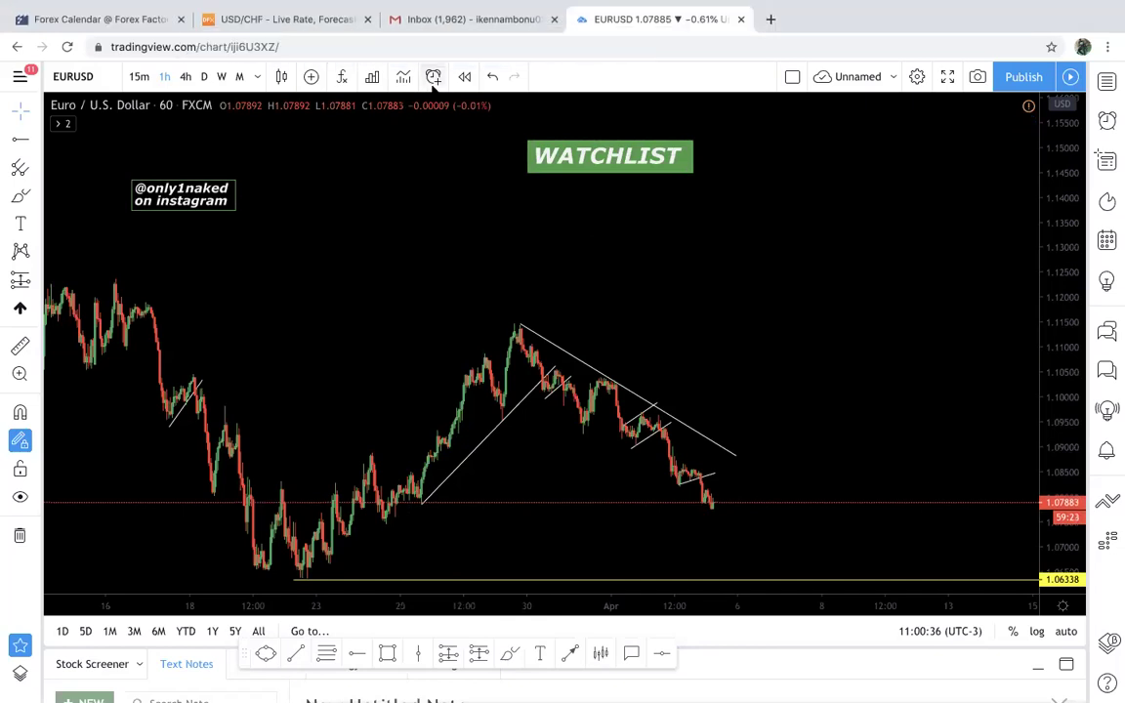
left_click(1107, 80)
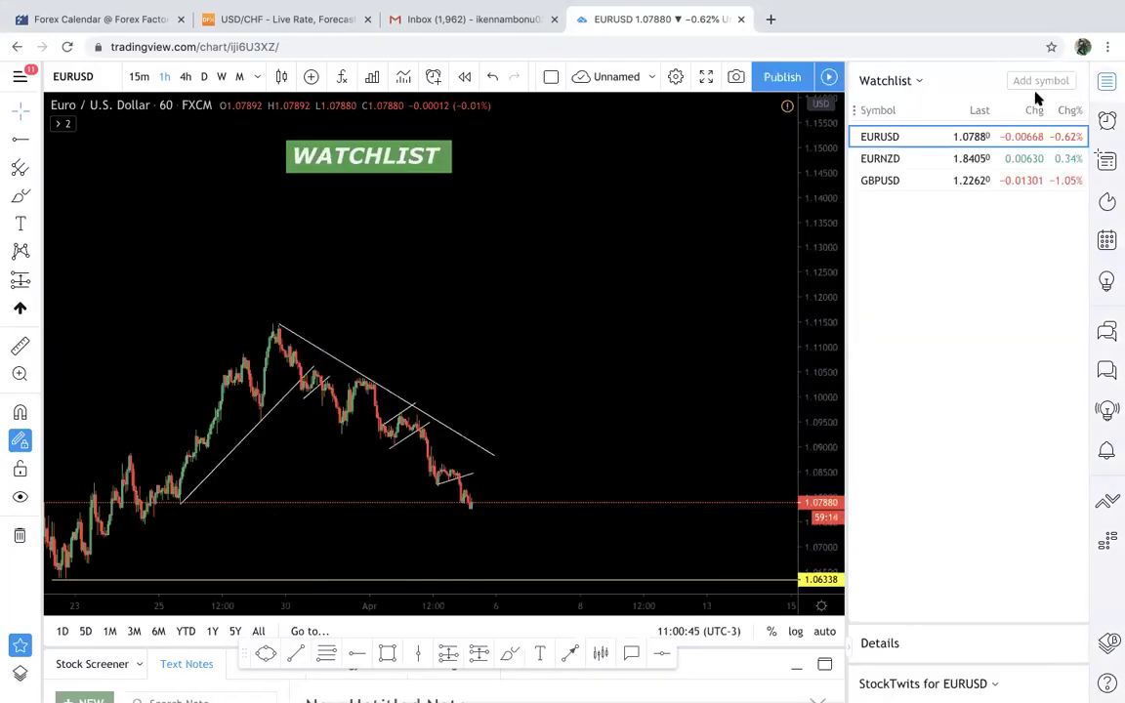
left_click(1036, 81)
type("USDJPY")
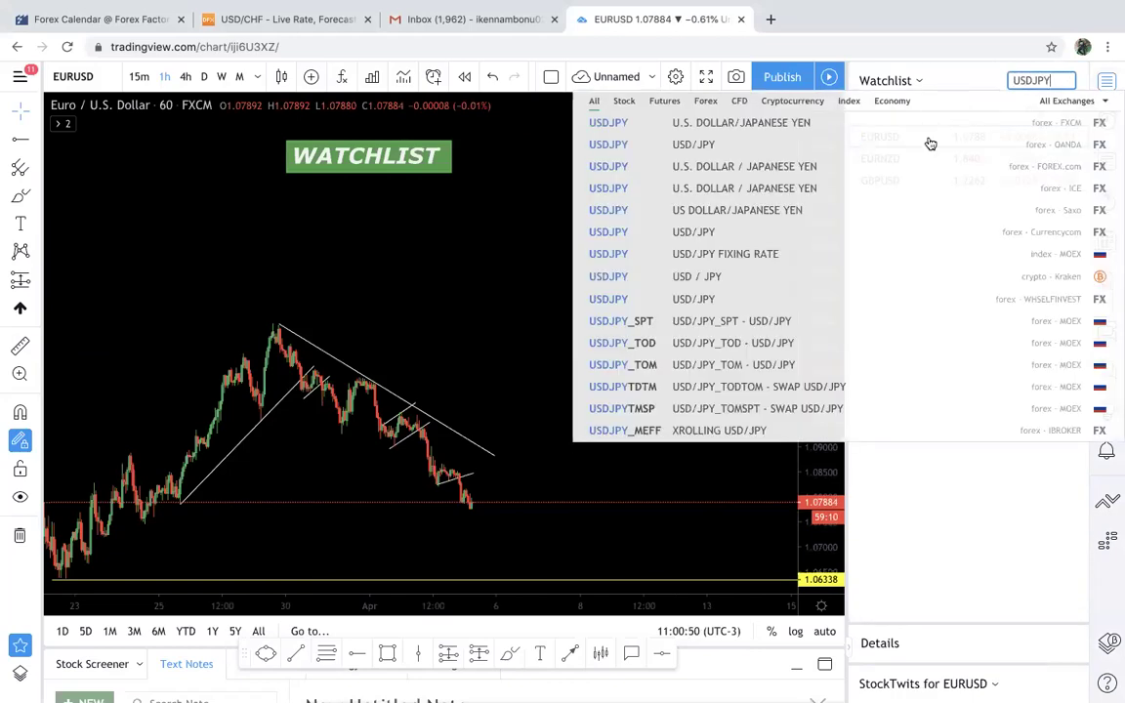
key("Return")
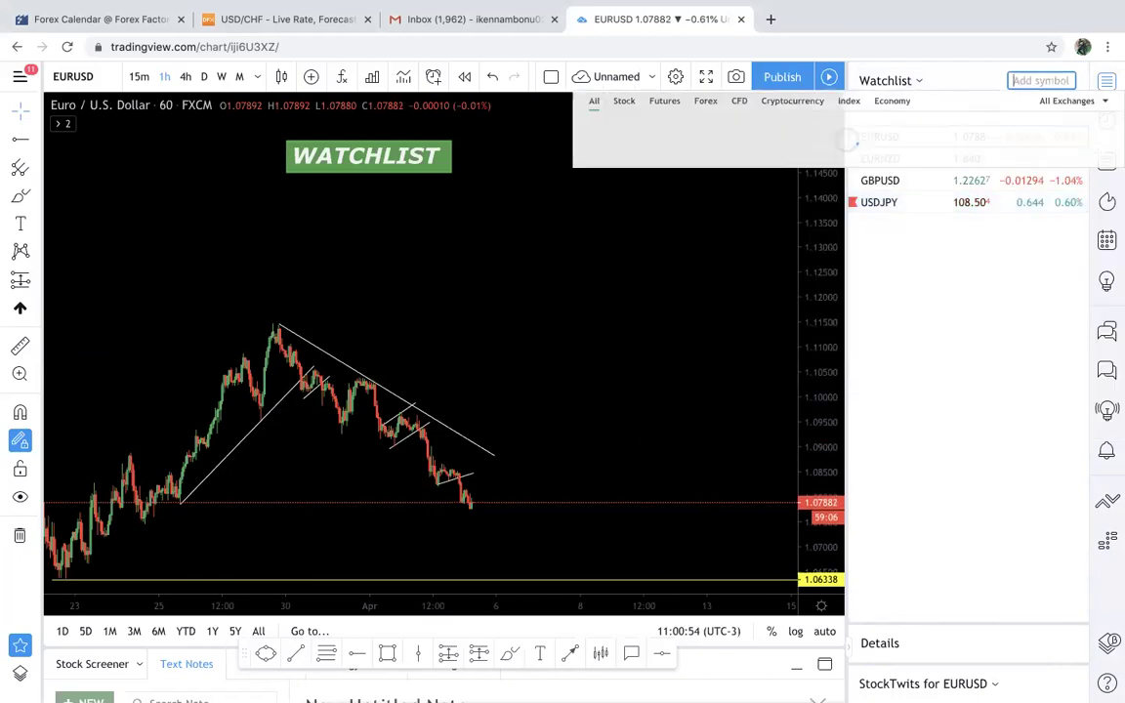
left_click(623, 272)
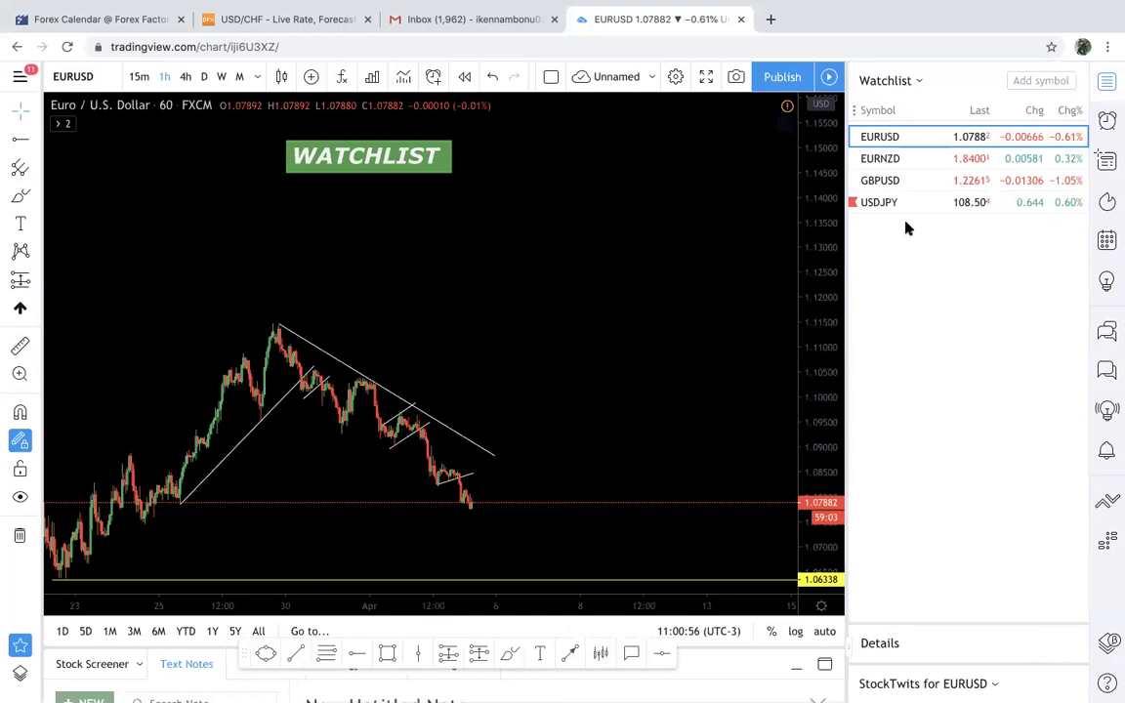
left_click(1107, 80)
Zoom the EURUSD chart slightly and reopen the watchlist of EURUSD, EURNZD, GBPUSD and USDJPY
right_click(629, 233)
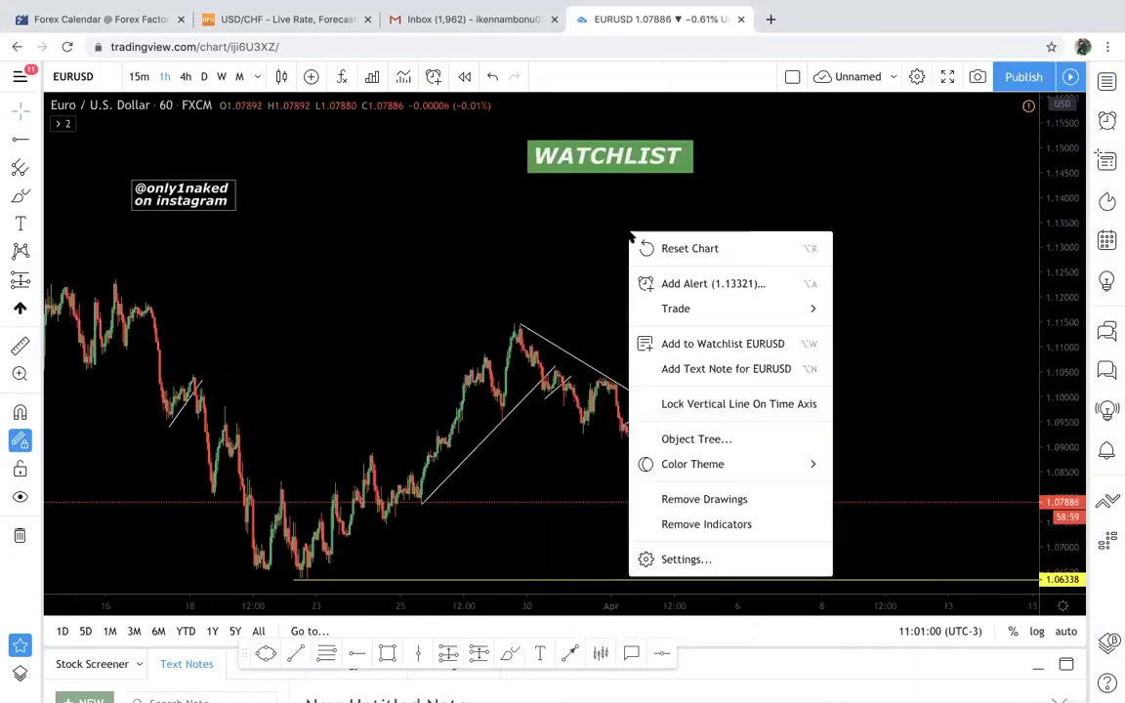
mouse_move(698, 465)
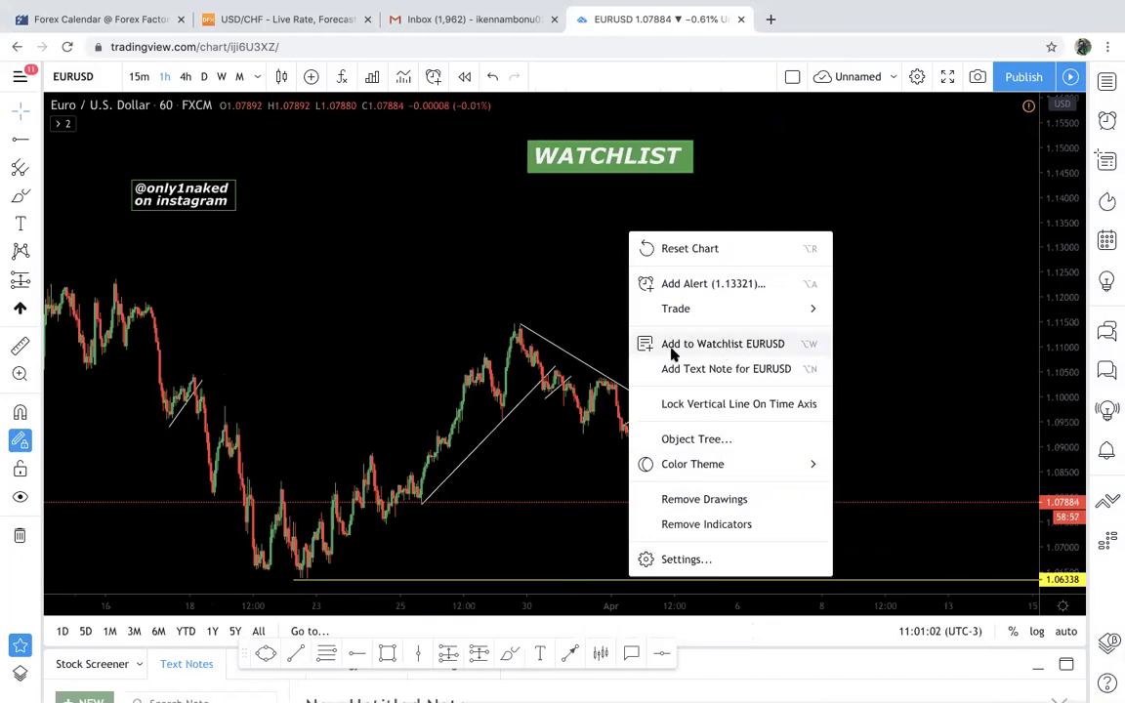
left_click(720, 318)
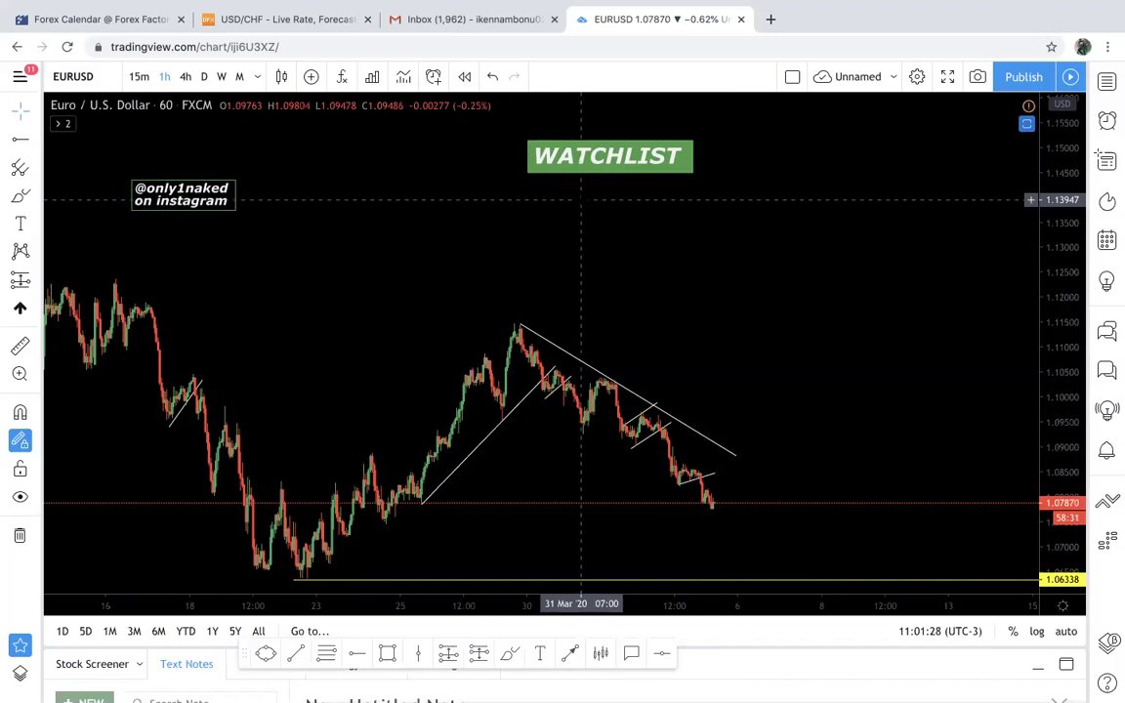
right_click(597, 270)
left_click(494, 277)
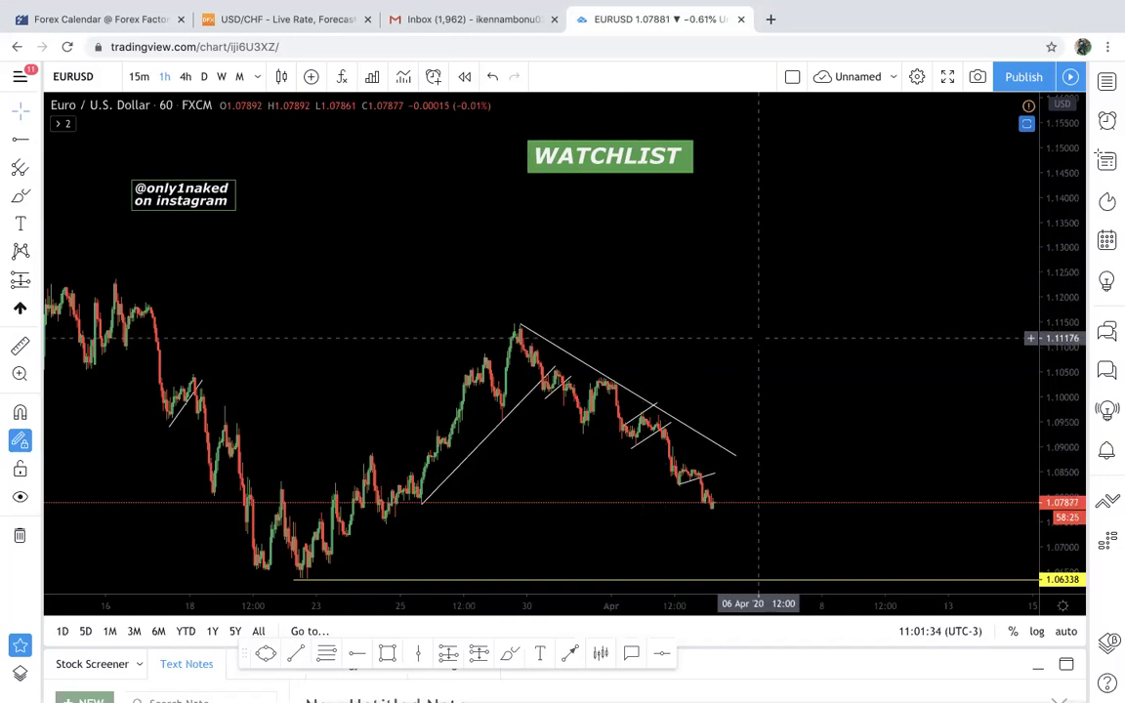
scroll(758, 337, "up", 1)
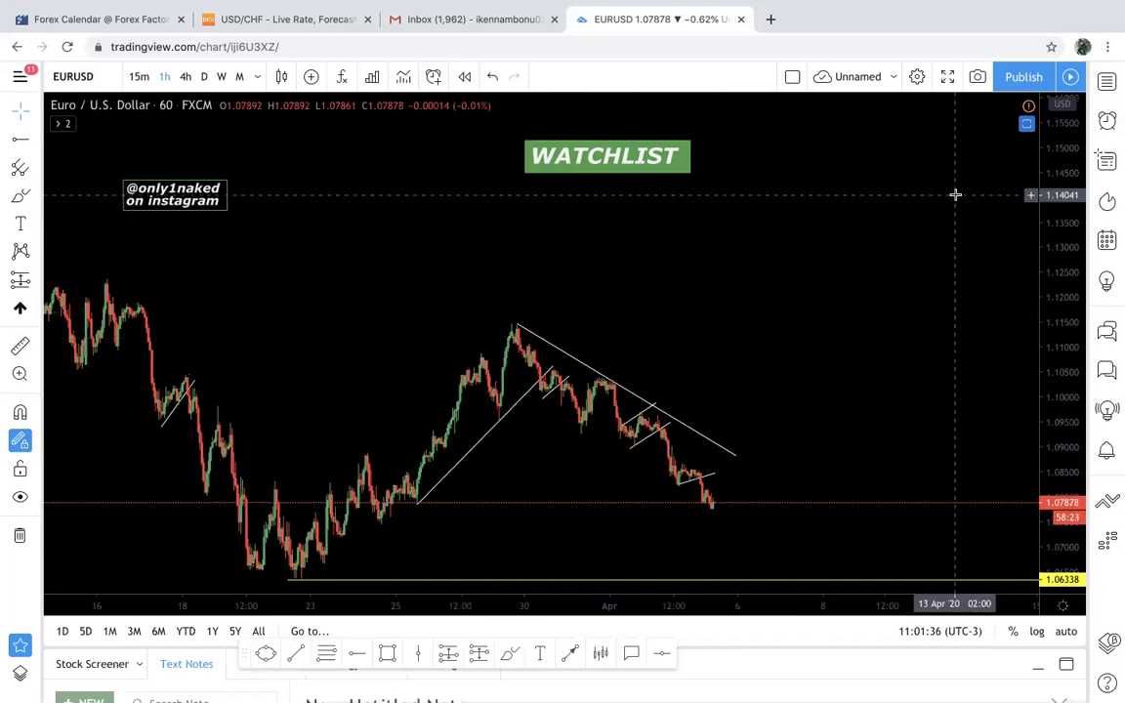
left_click(1105, 85)
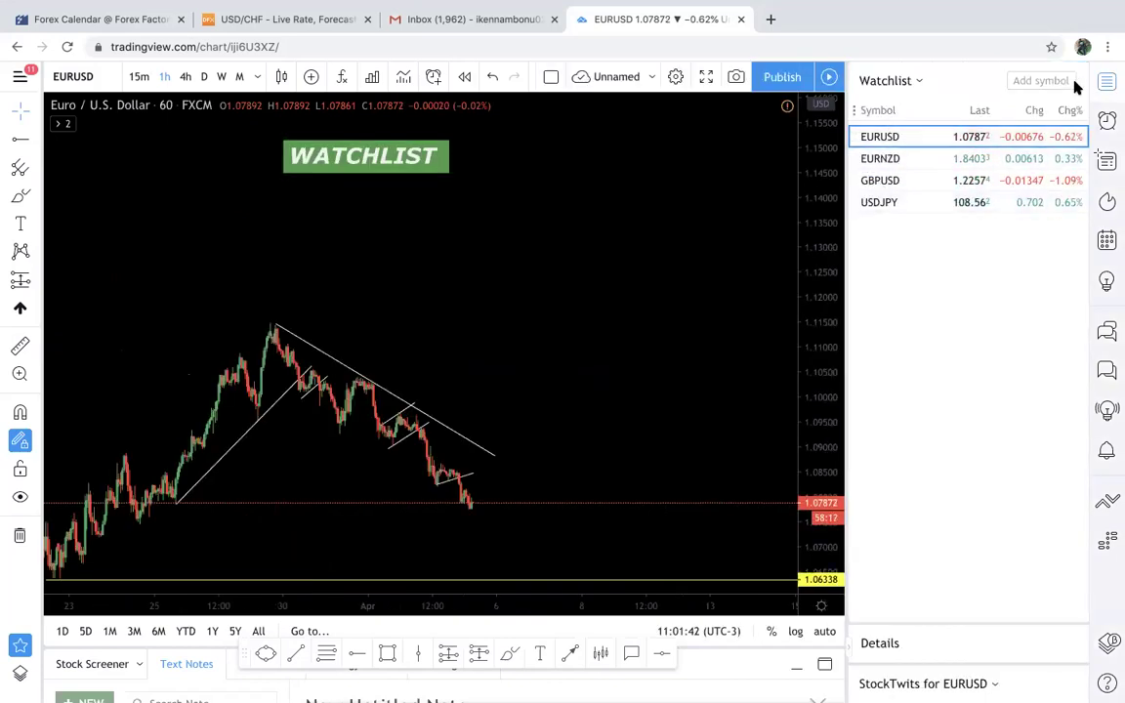
left_click(1107, 81)
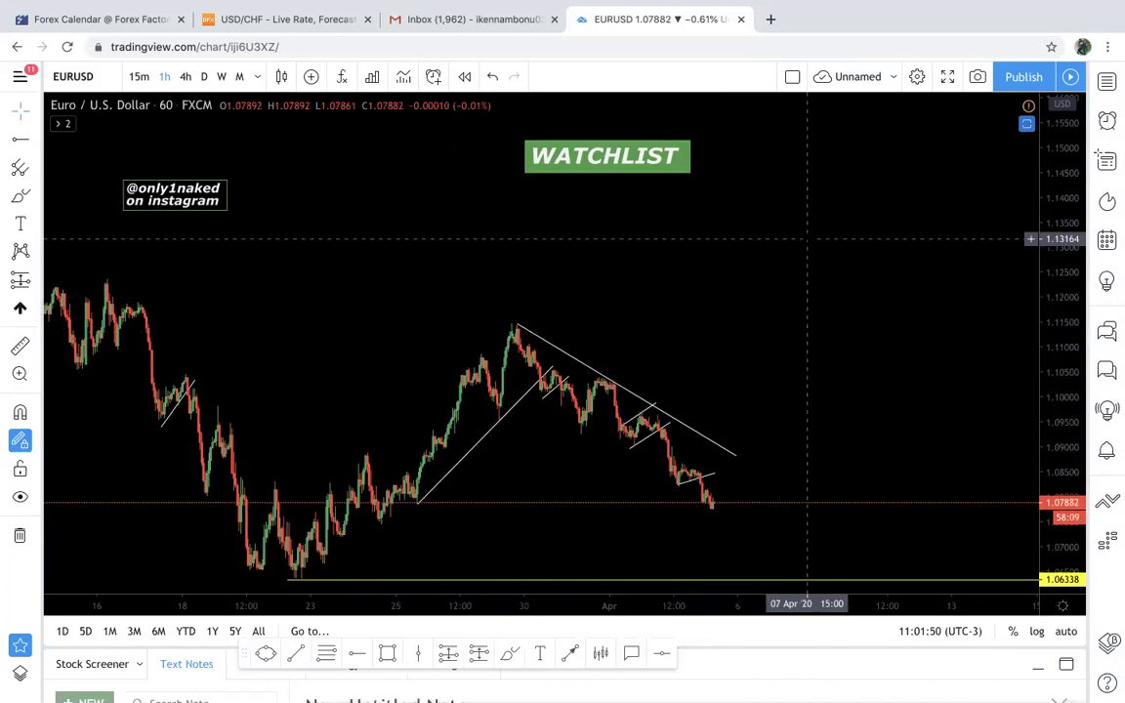
left_click(1107, 81)
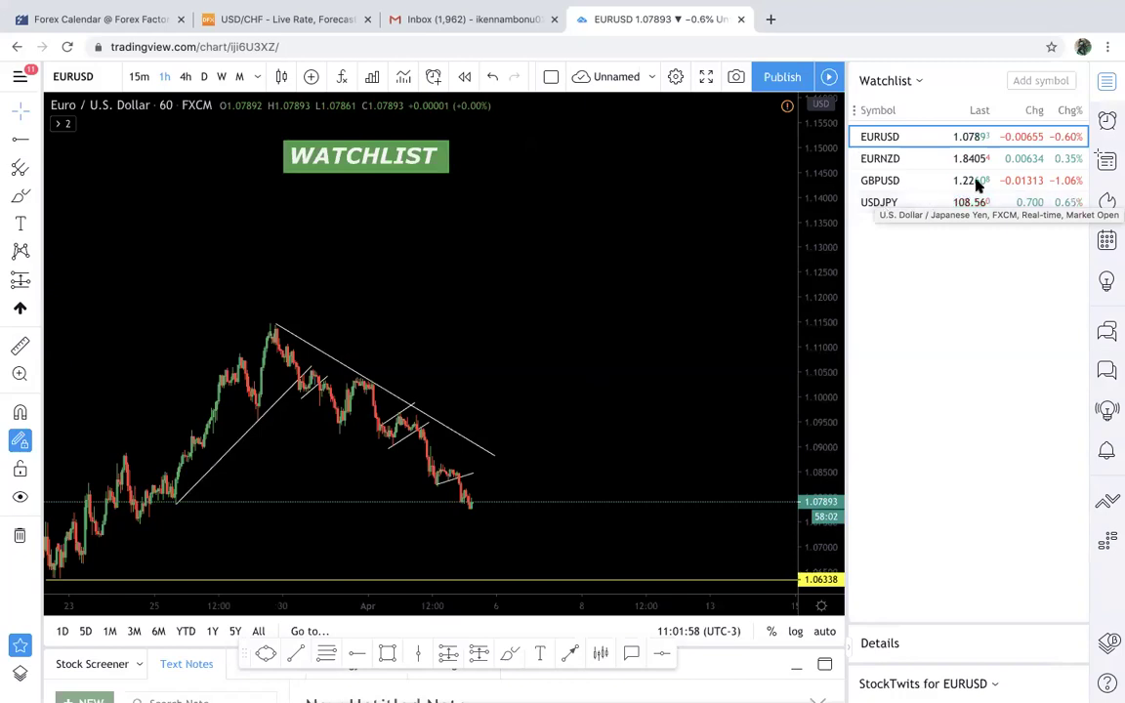
left_click(1106, 82)
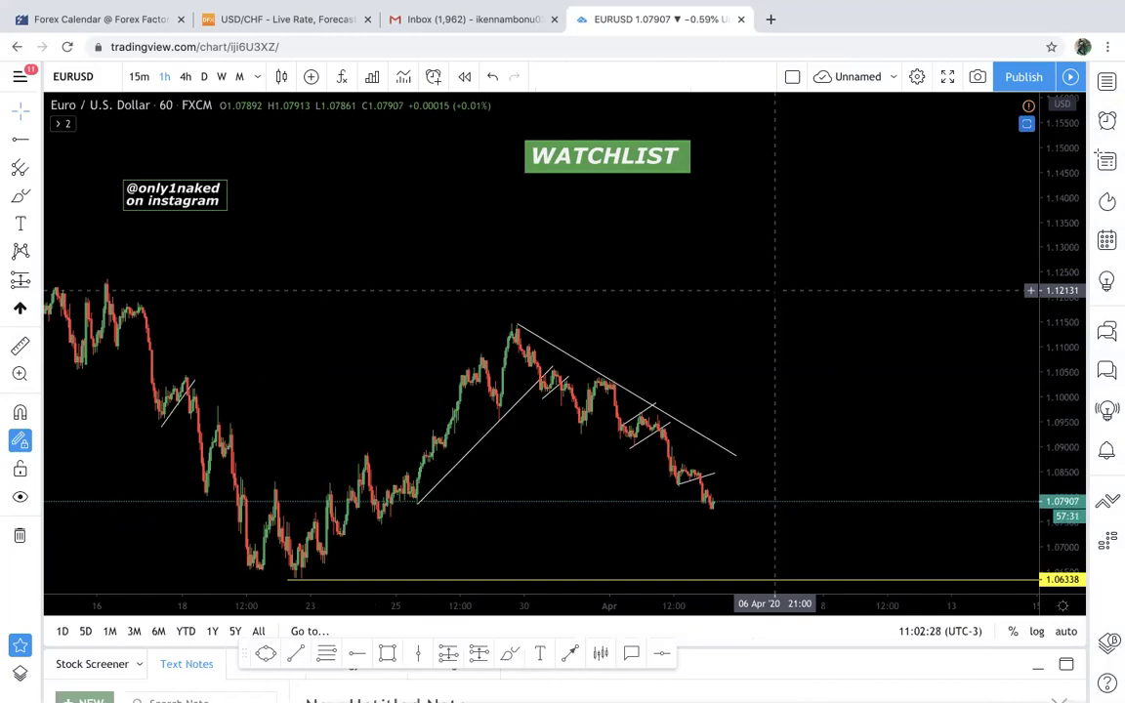
left_click(1106, 81)
left_click(1107, 81)
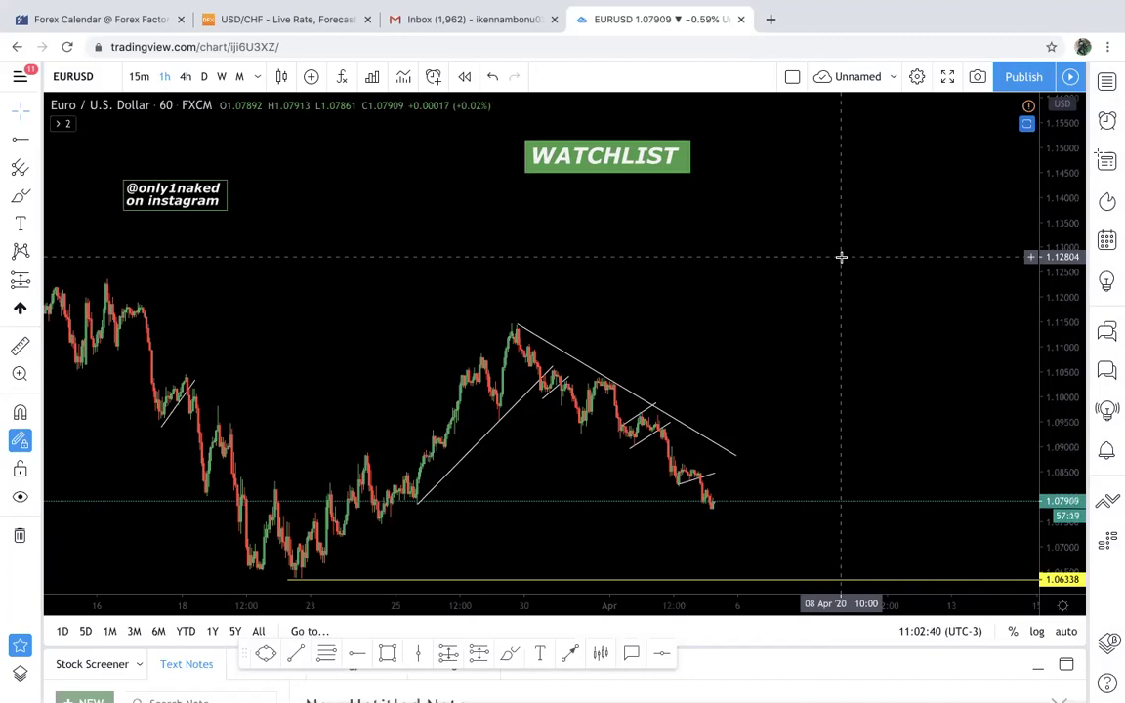
left_click(1107, 81)
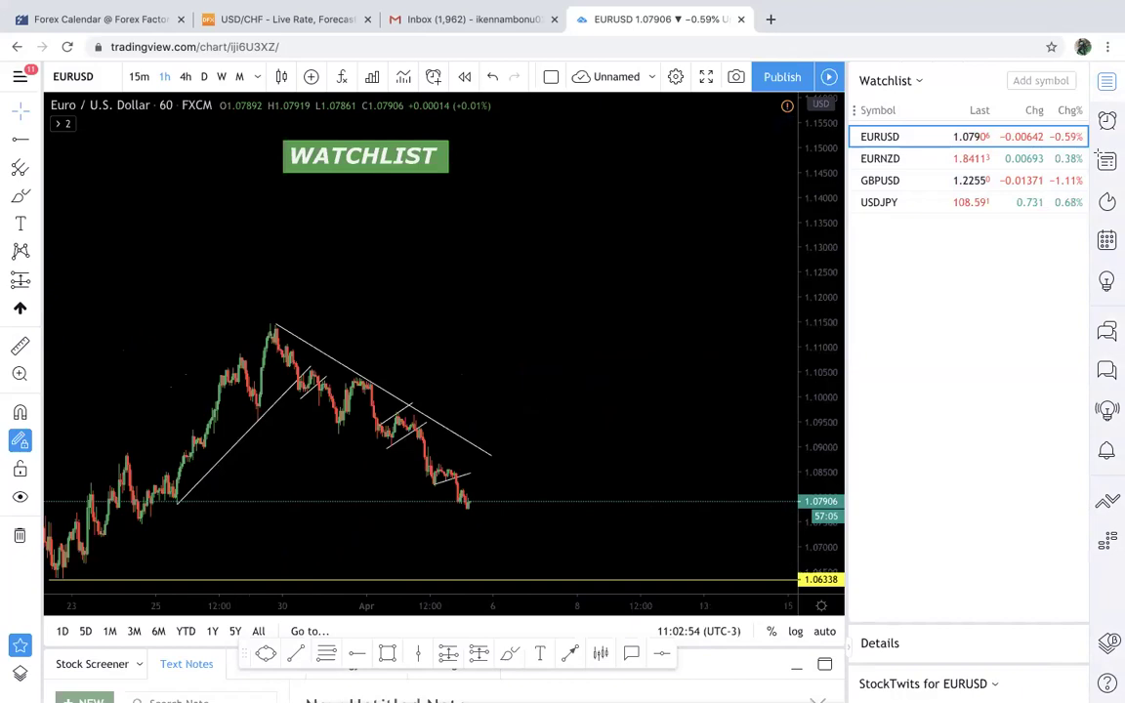
Flag EURUSD and EURNZD red, leaving GBPUSD unflagged, then hide the watchlist
left_click(853, 137)
left_click(853, 158)
left_click(853, 180)
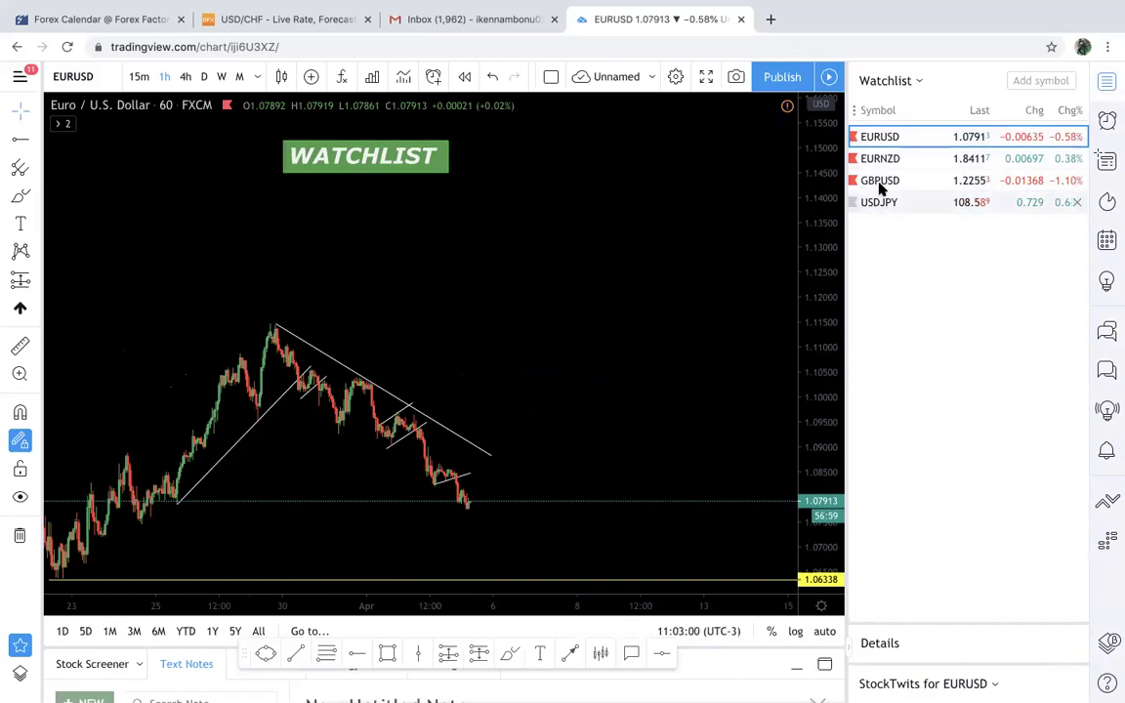
left_click(853, 179)
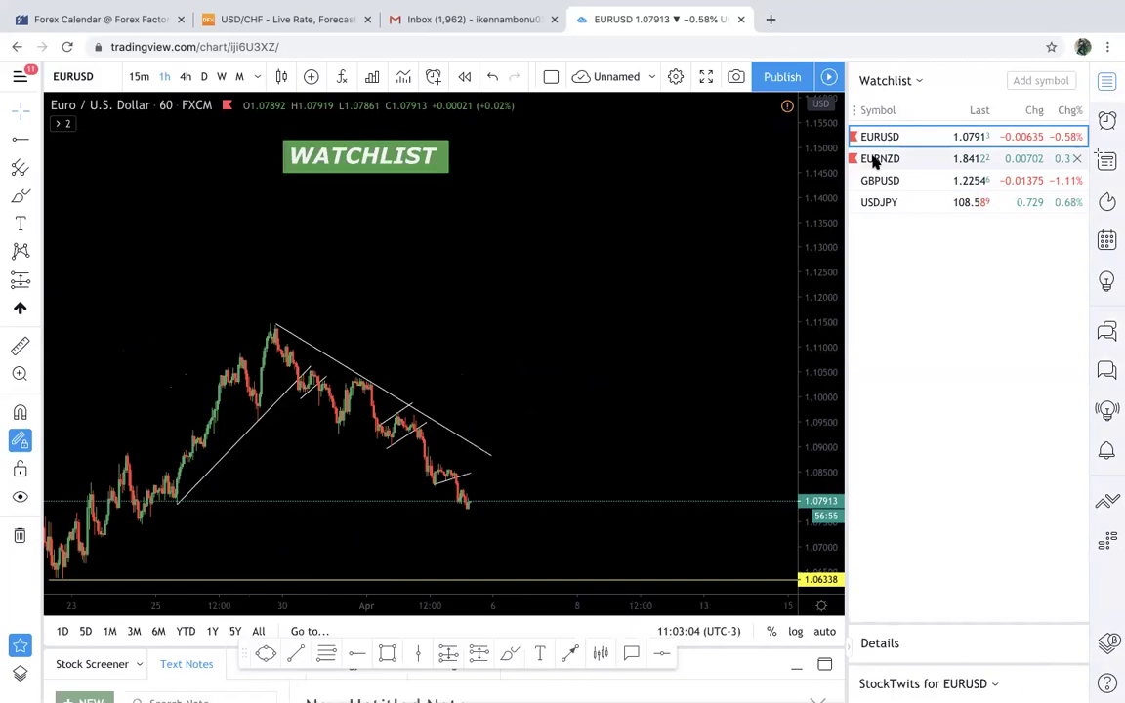
left_click(1106, 82)
scroll(735, 349, "up", 2)
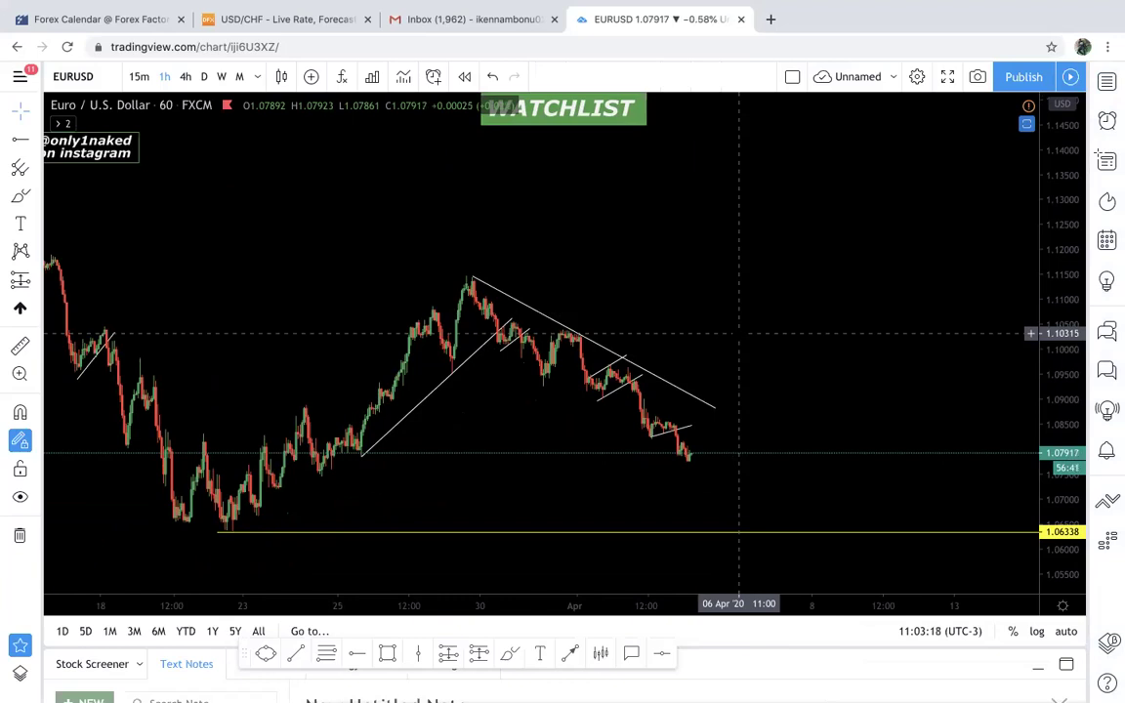
Drag the WATCHLIST label down toward the chart and the instagram-handle label to the right
scroll(351, 334, "down", 2)
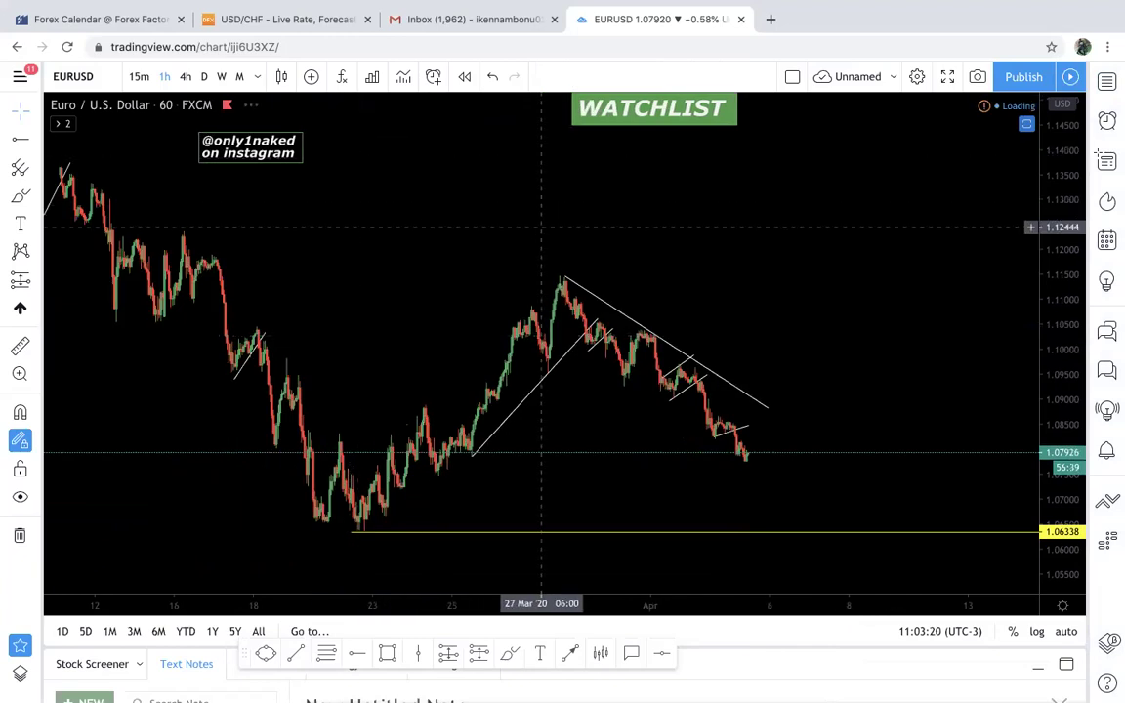
left_click_drag(661, 155, 627, 184)
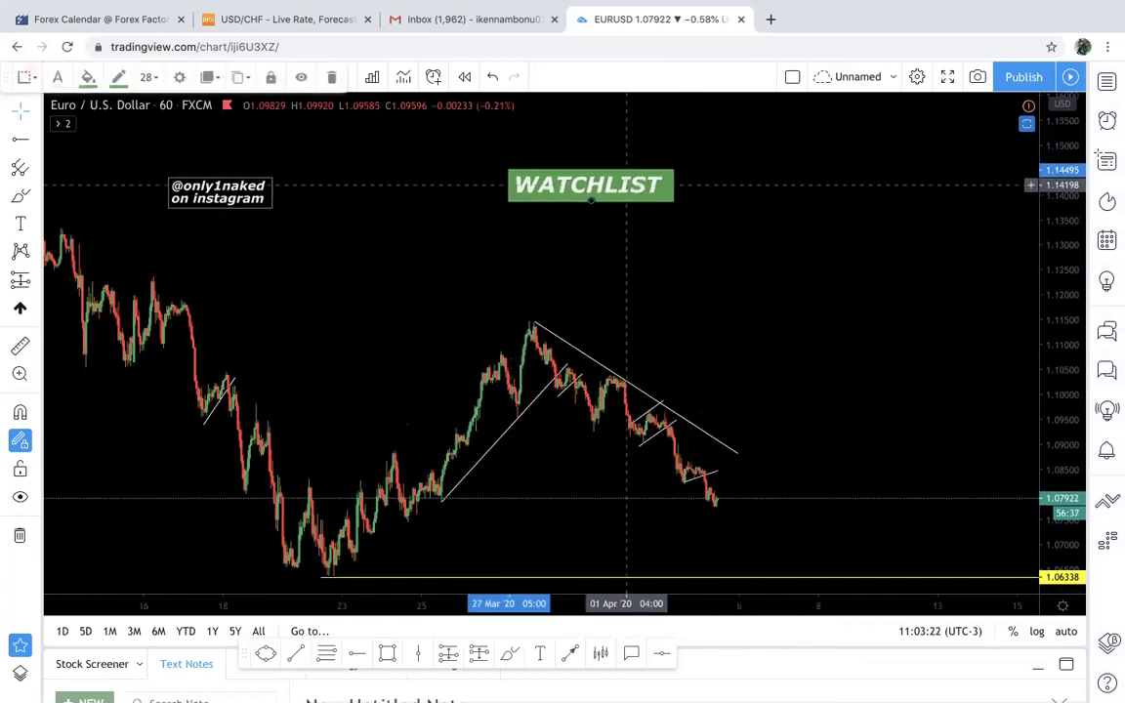
left_click(781, 225)
left_click_drag(249, 193, 335, 184)
left_click(700, 286)
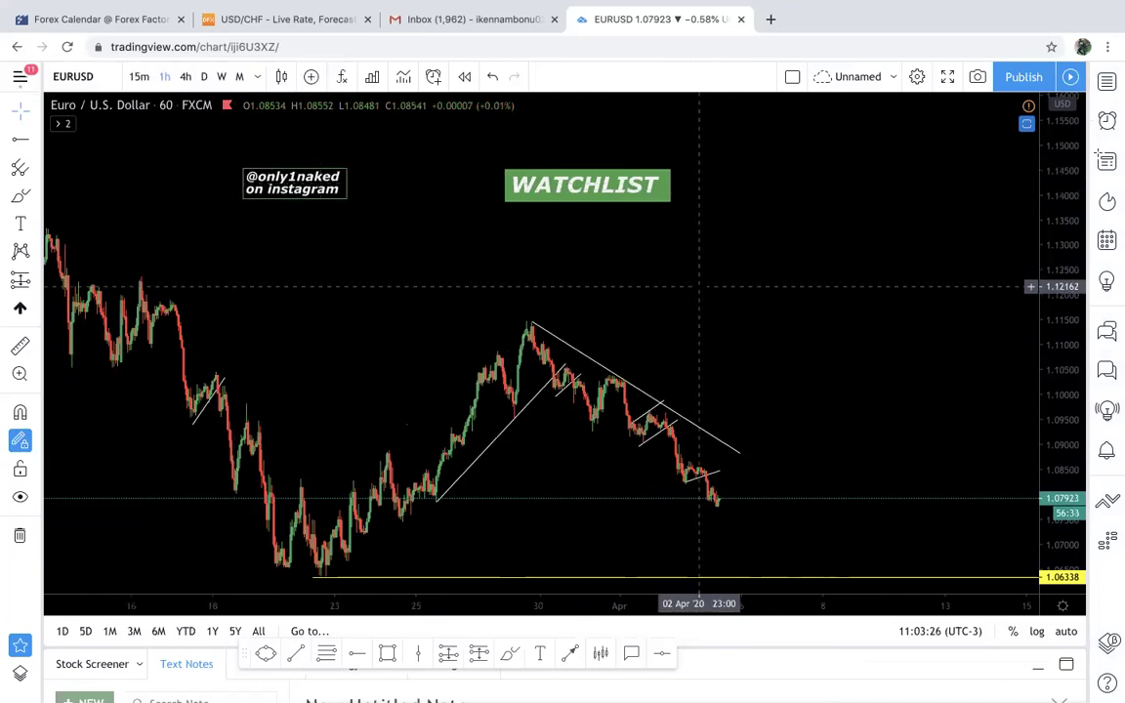
Toggle the watchlist open and closed, then pan the chart toward later dates
scroll(699, 286, "up", 1)
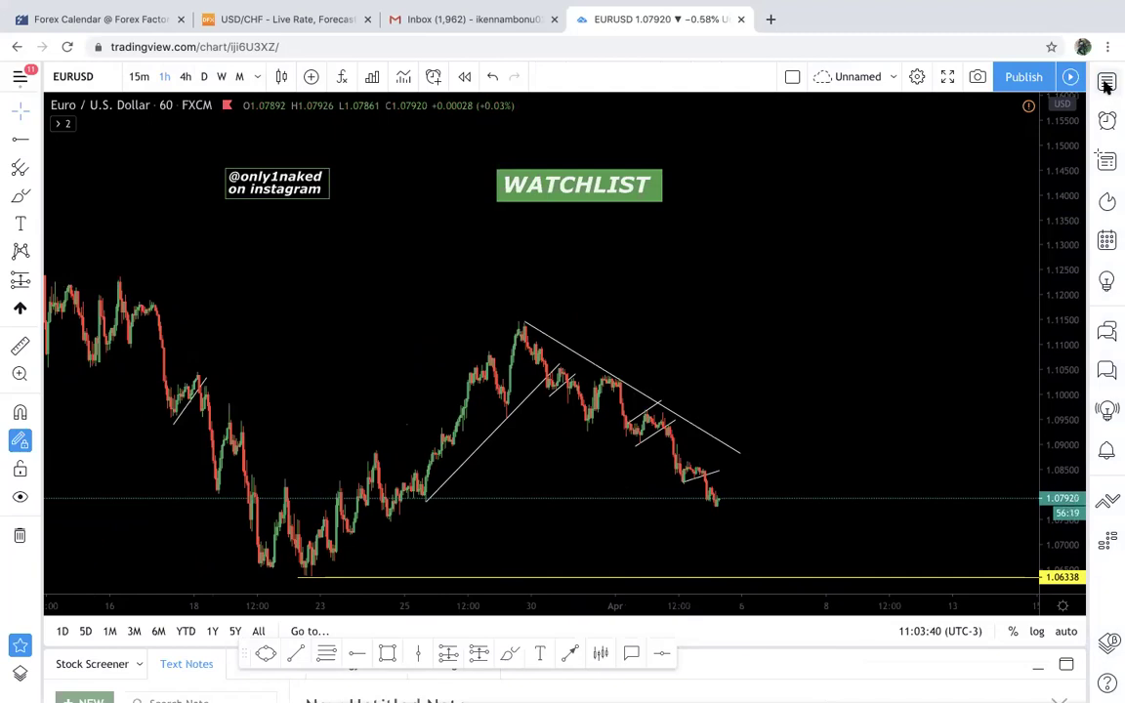
left_click(1107, 82)
left_click(1108, 84)
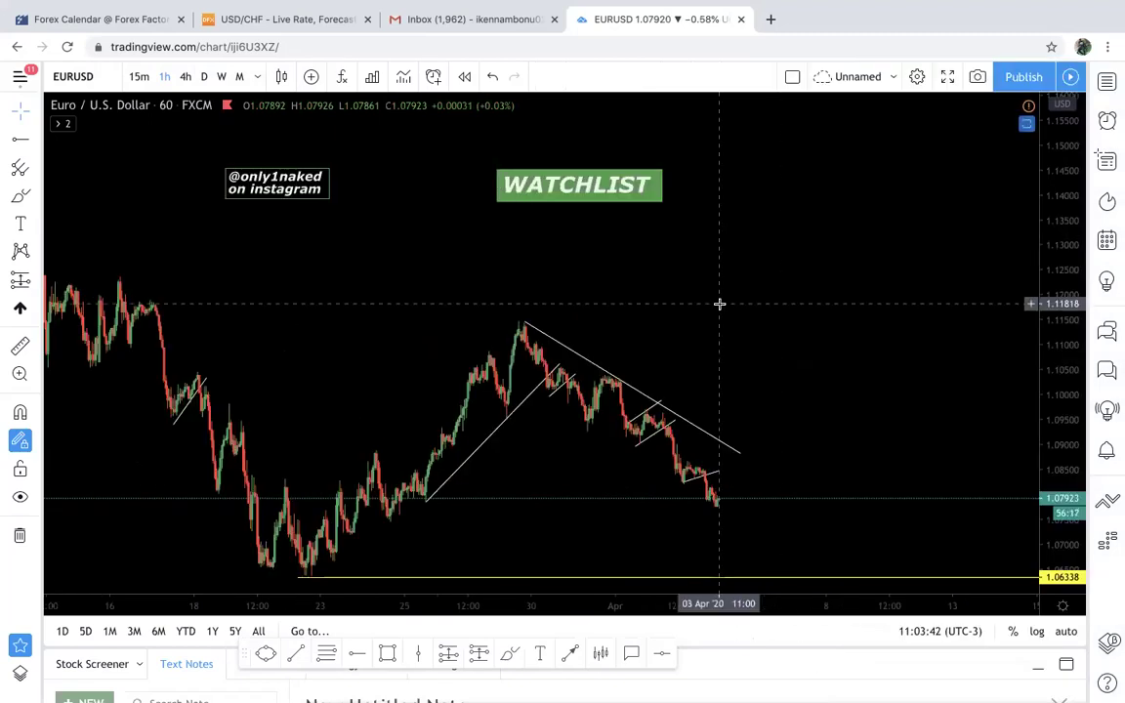
left_click_drag(777, 459, 681, 404)
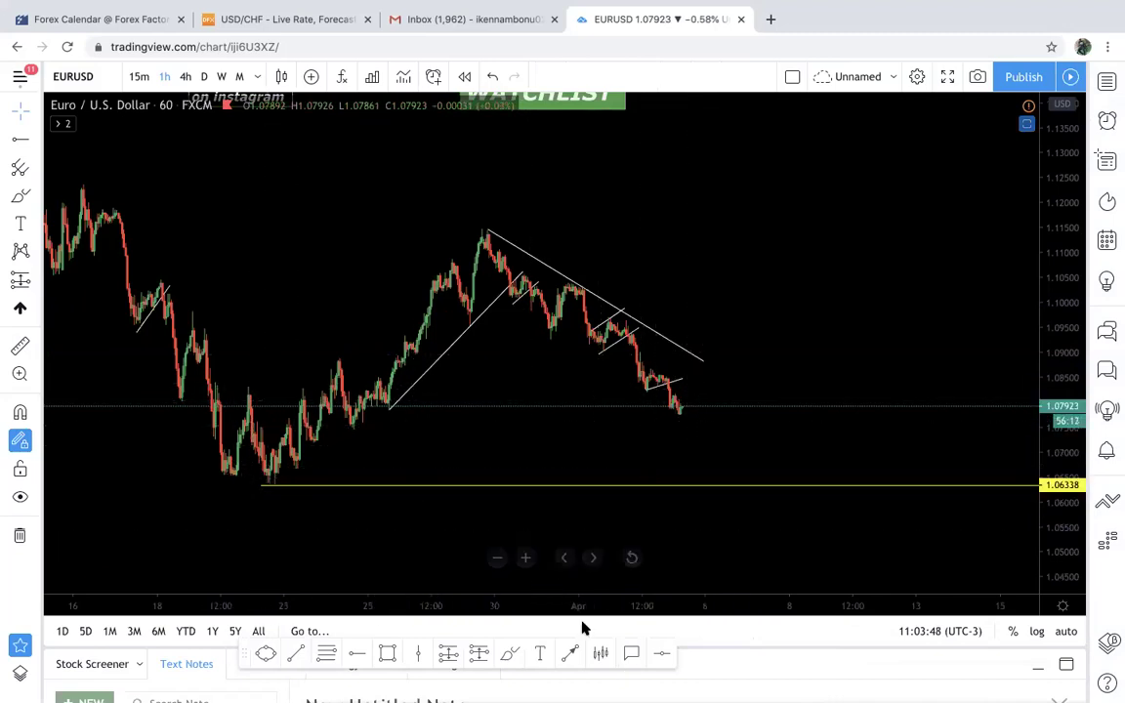
Brush a red zigzag from below the latest candles down to the 1.06338 support, then place a text label
left_click(507, 655)
left_click_drag(694, 435, 740, 485)
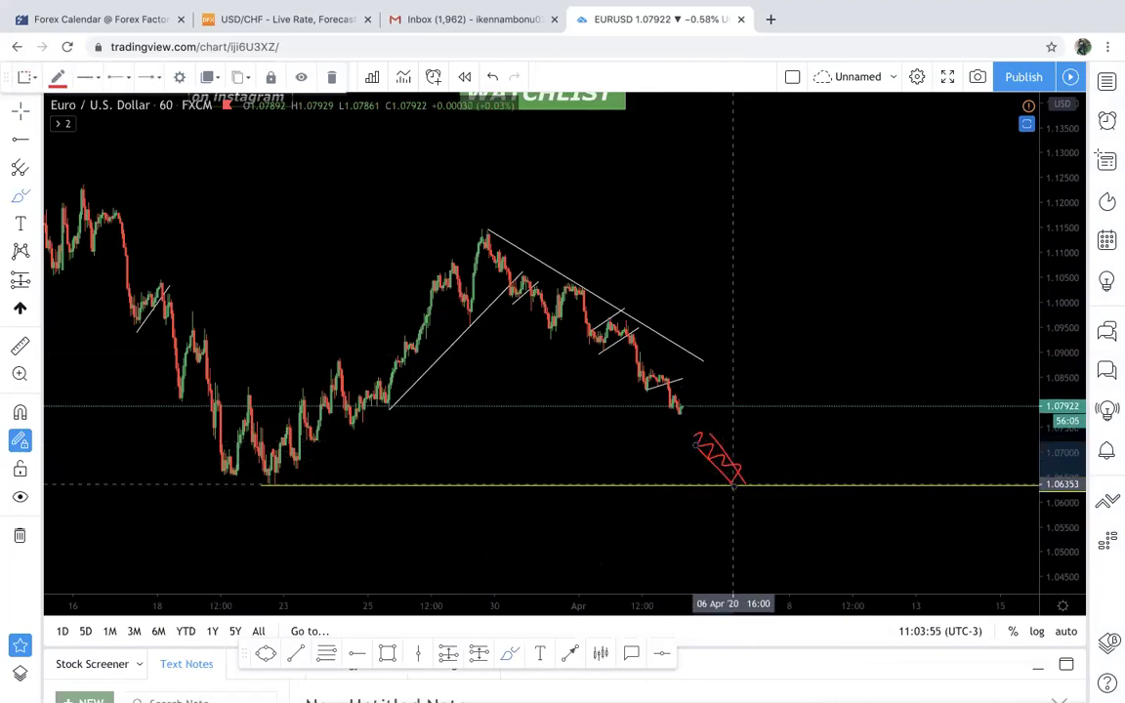
left_click(538, 655)
left_click(530, 466)
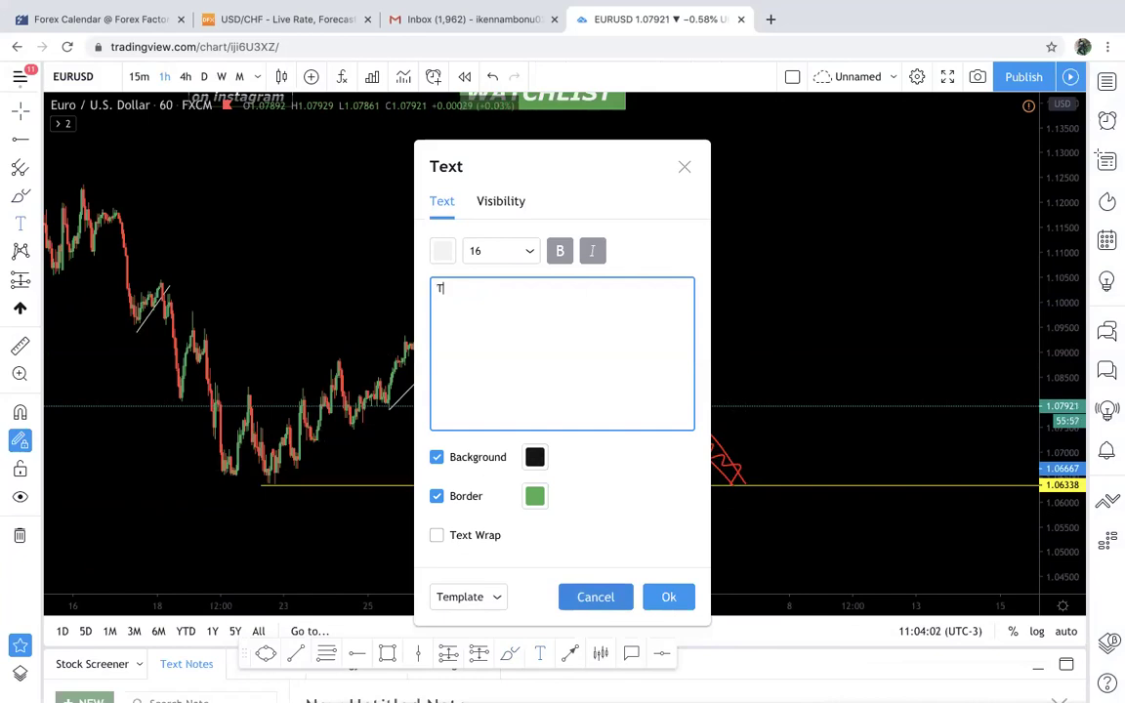
Discard the drafted trade note, keeping the default 'Text' label at the support line
type("Take a buy at")
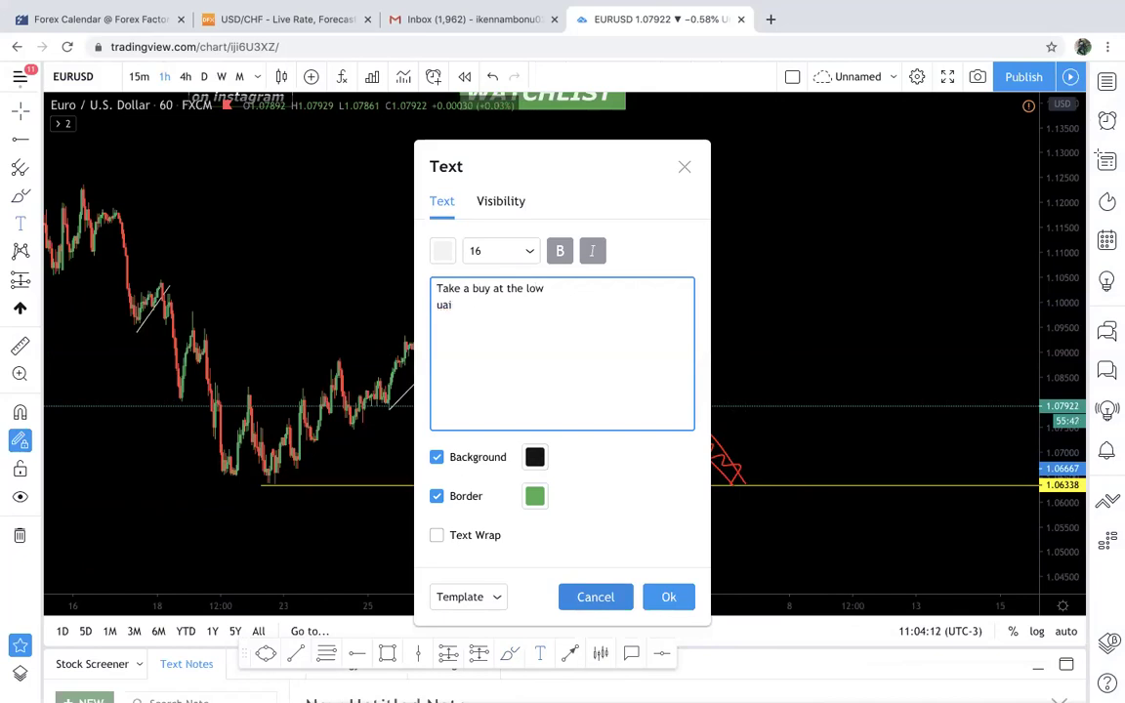
type("the 1h retracement")
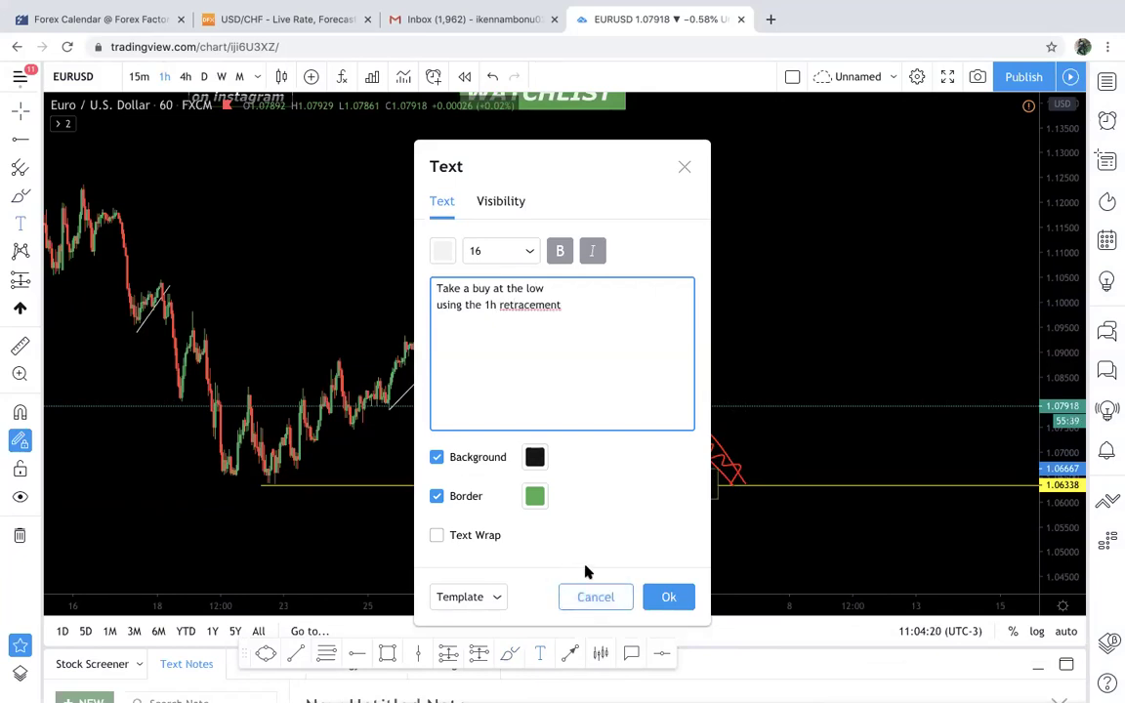
left_click(594, 596)
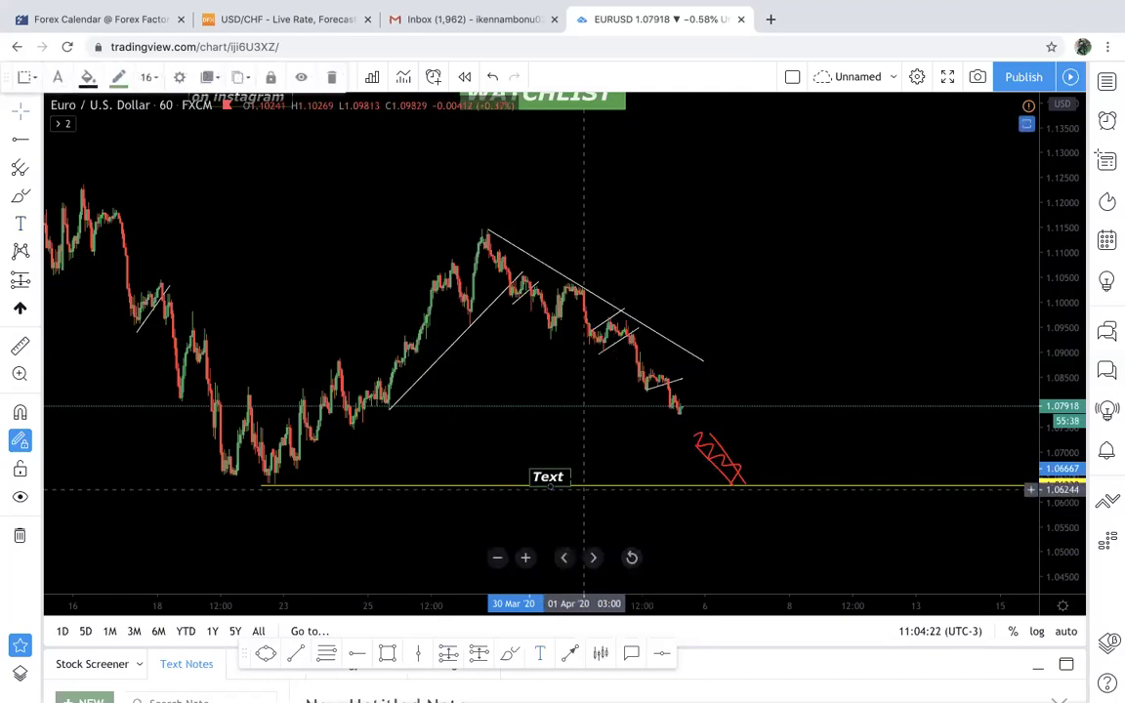
Move the 'Text' label just below the yellow 1.06338 support line, near 1.0566
left_click_drag(566, 481, 564, 456)
left_click(510, 412)
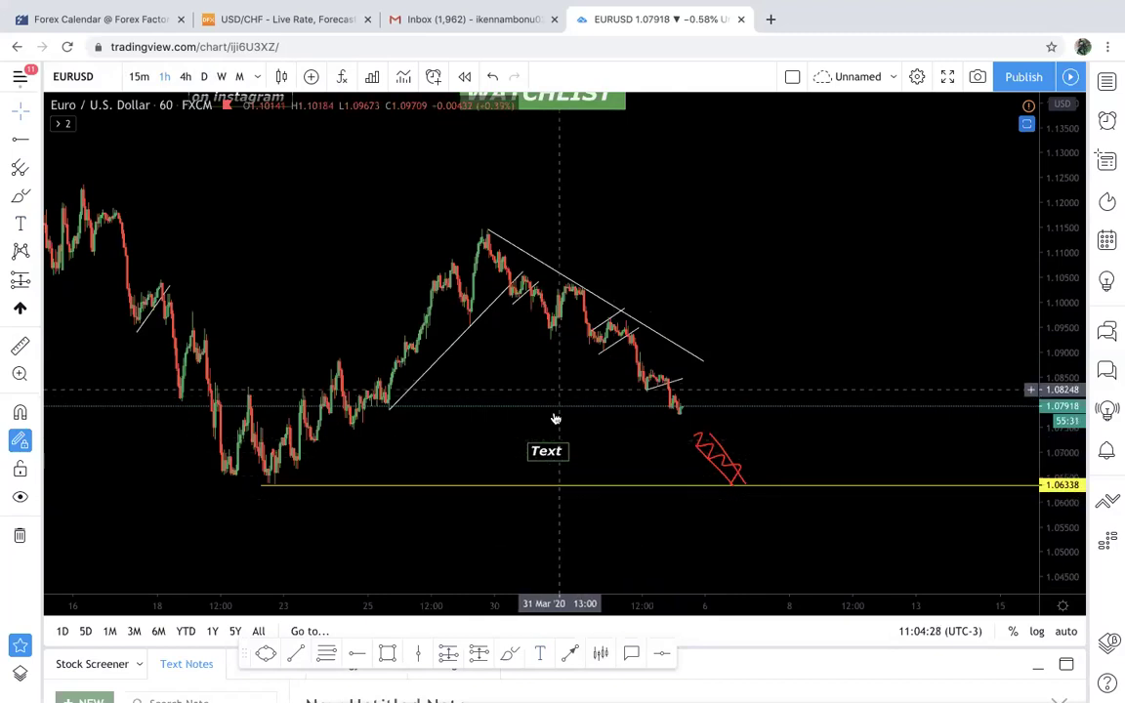
left_click(556, 451)
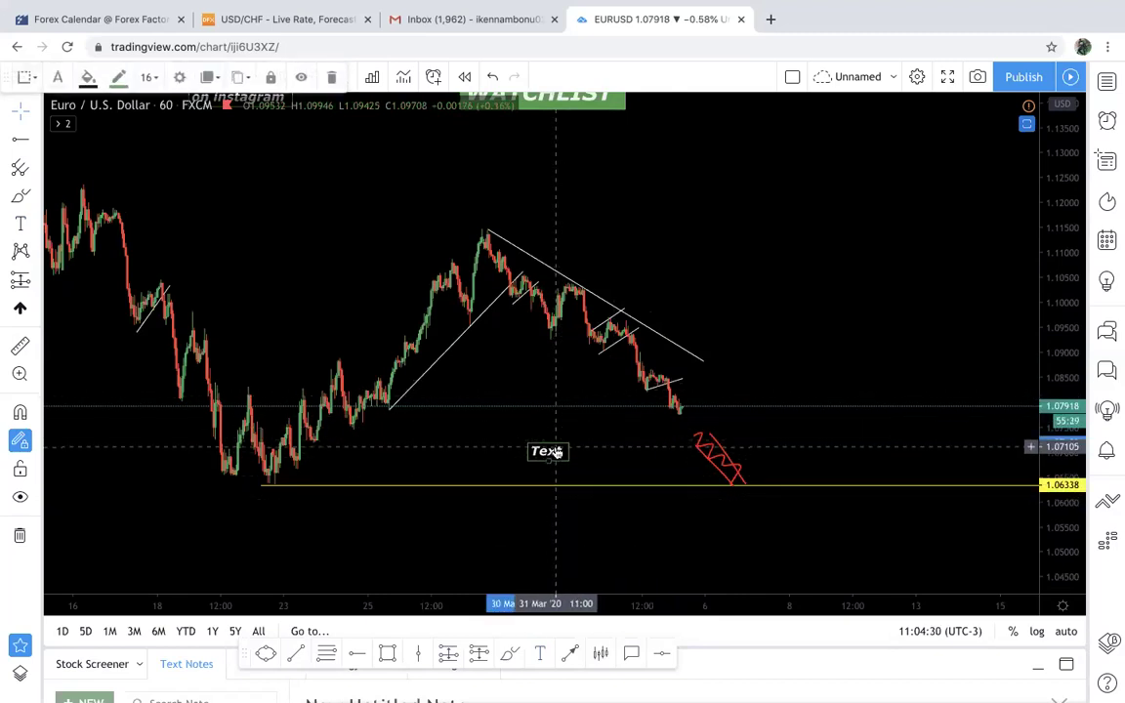
left_click(648, 453)
left_click_drag(568, 452, 533, 493)
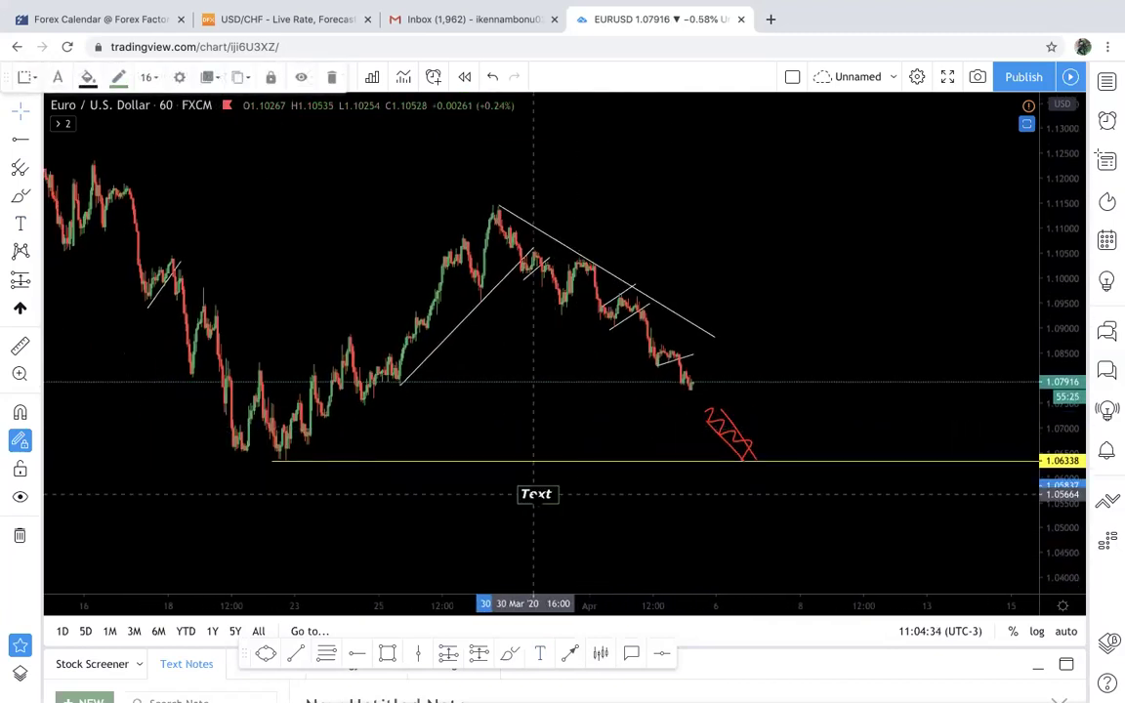
left_click(535, 502)
left_click(535, 494)
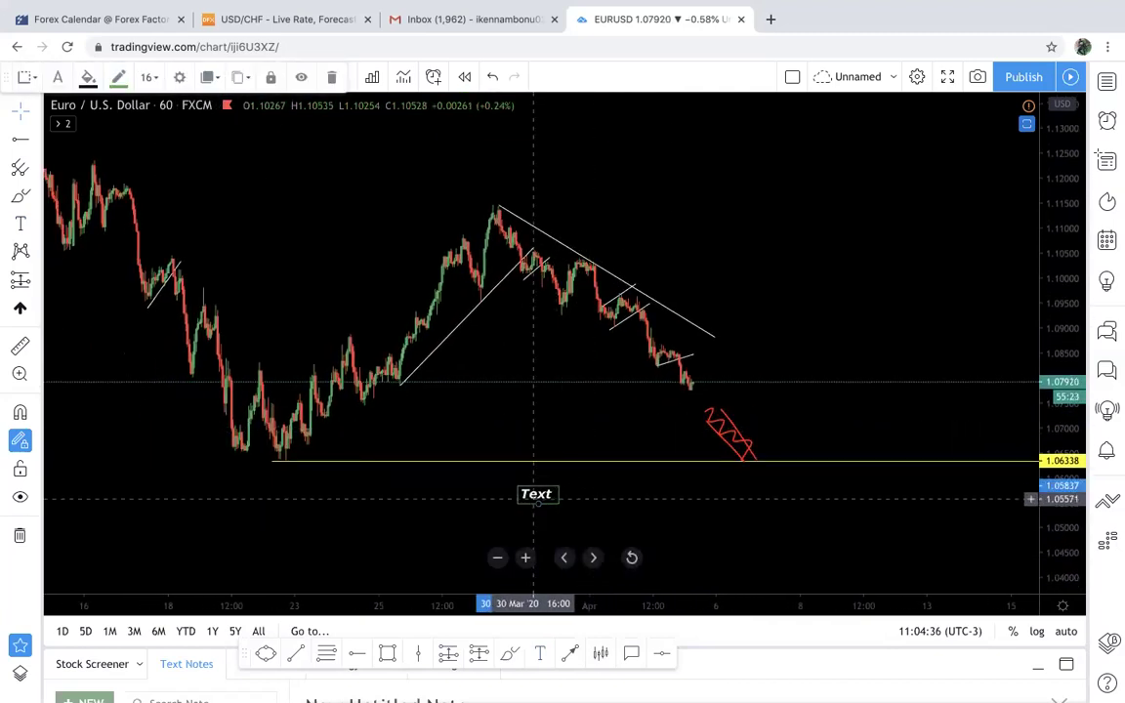
left_click(713, 457)
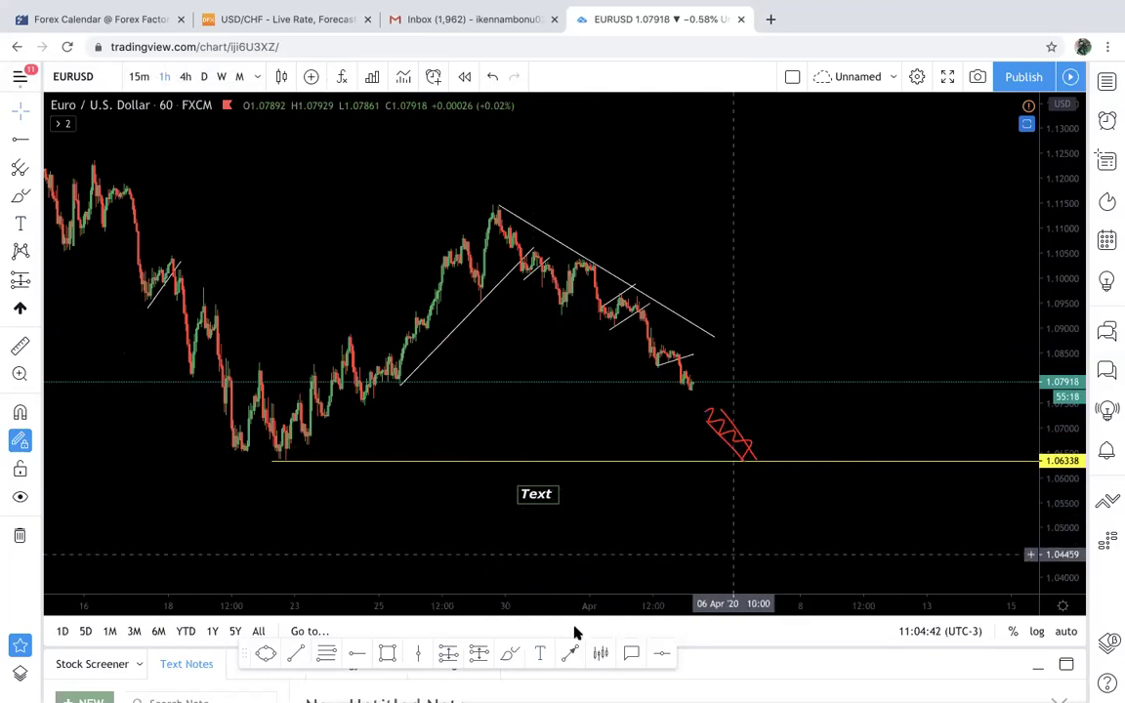
Brush a red path rising from the zigzag low toward 1.0846, with a small box near 1.0700
left_click(509, 653)
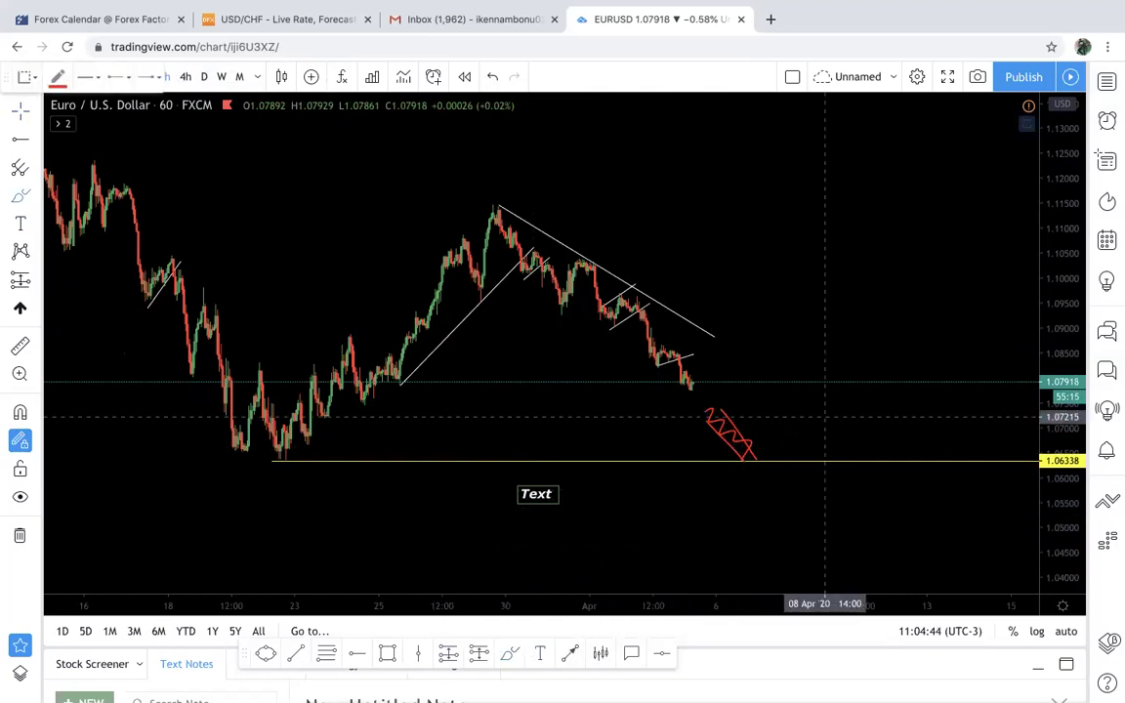
mouse_move(748, 459)
left_mouse_down()
mouse_move(761, 419)
mouse_move(762, 431)
mouse_move(789, 427)
mouse_move(825, 355)
left_mouse_up()
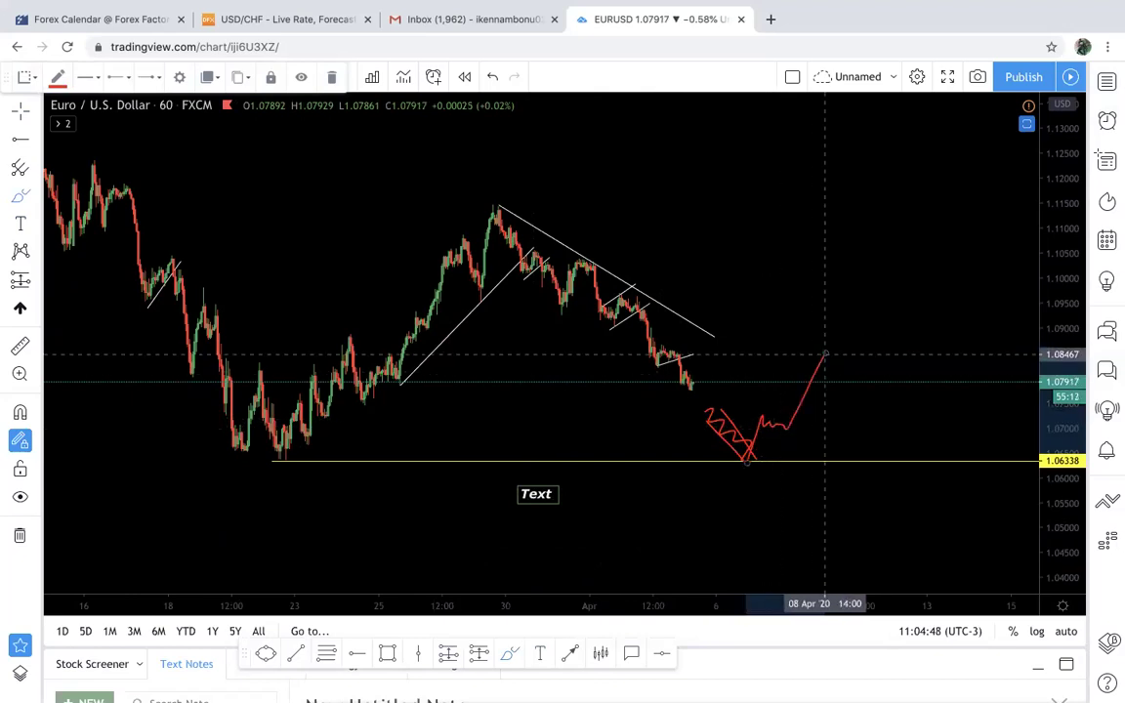
mouse_move(762, 428)
left_mouse_down()
mouse_move(771, 418)
mouse_move(786, 428)
left_mouse_up()
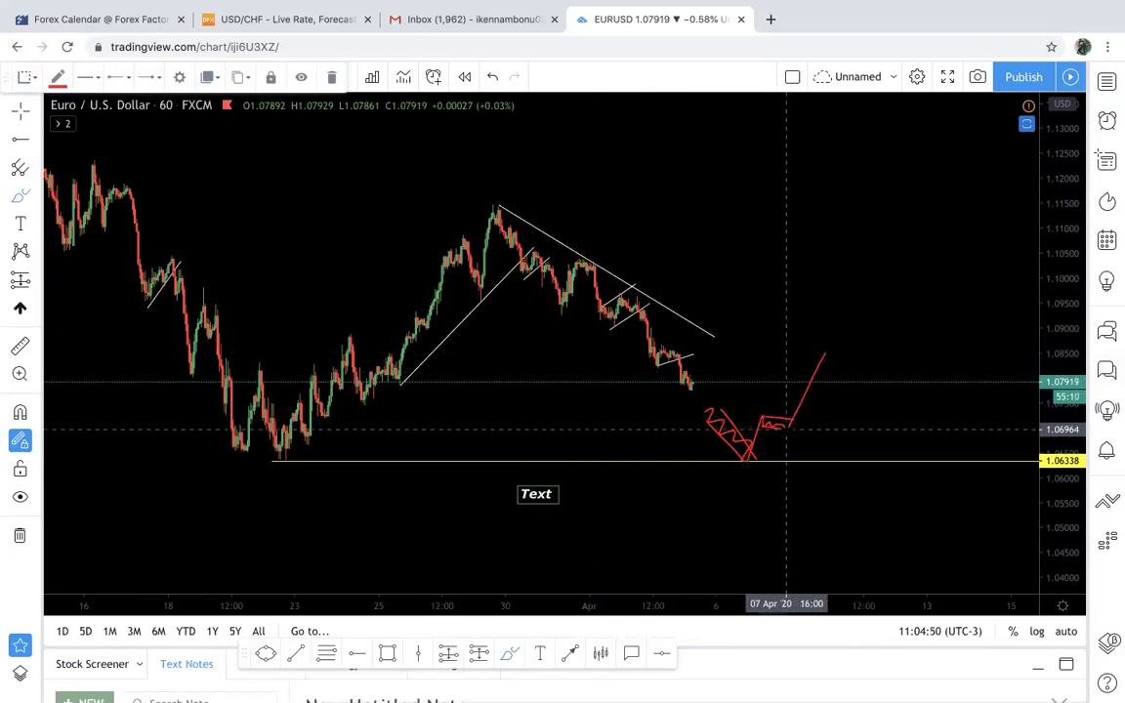
left_click(749, 536)
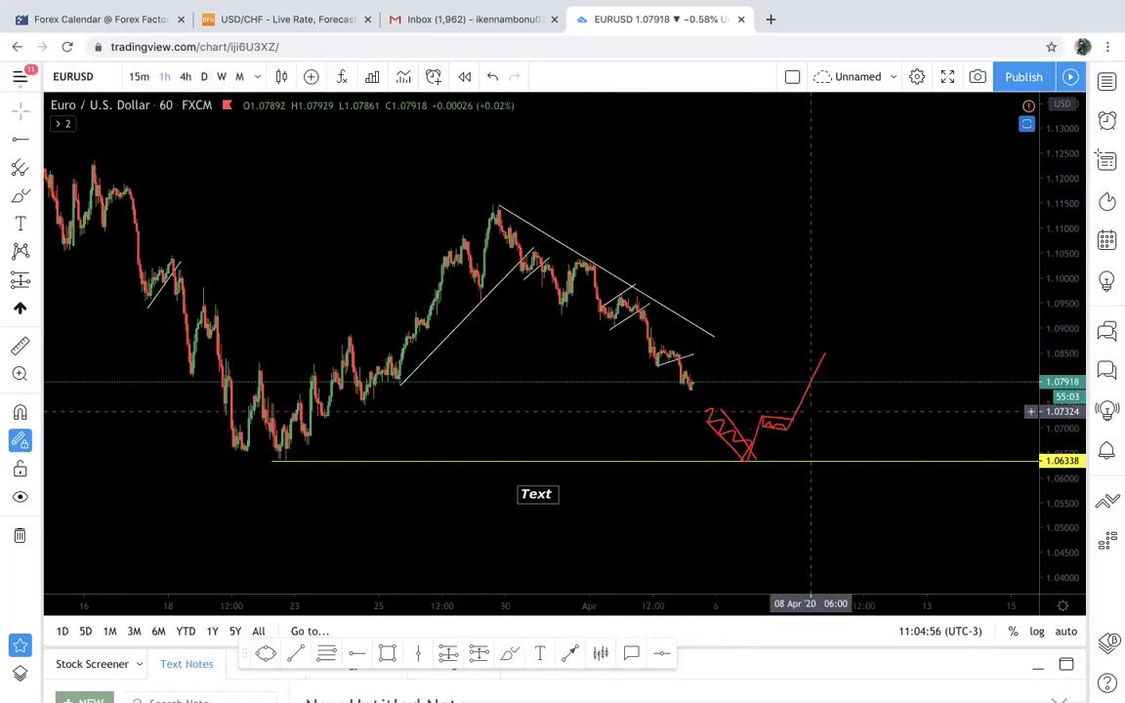
scroll(737, 435, "up", 1)
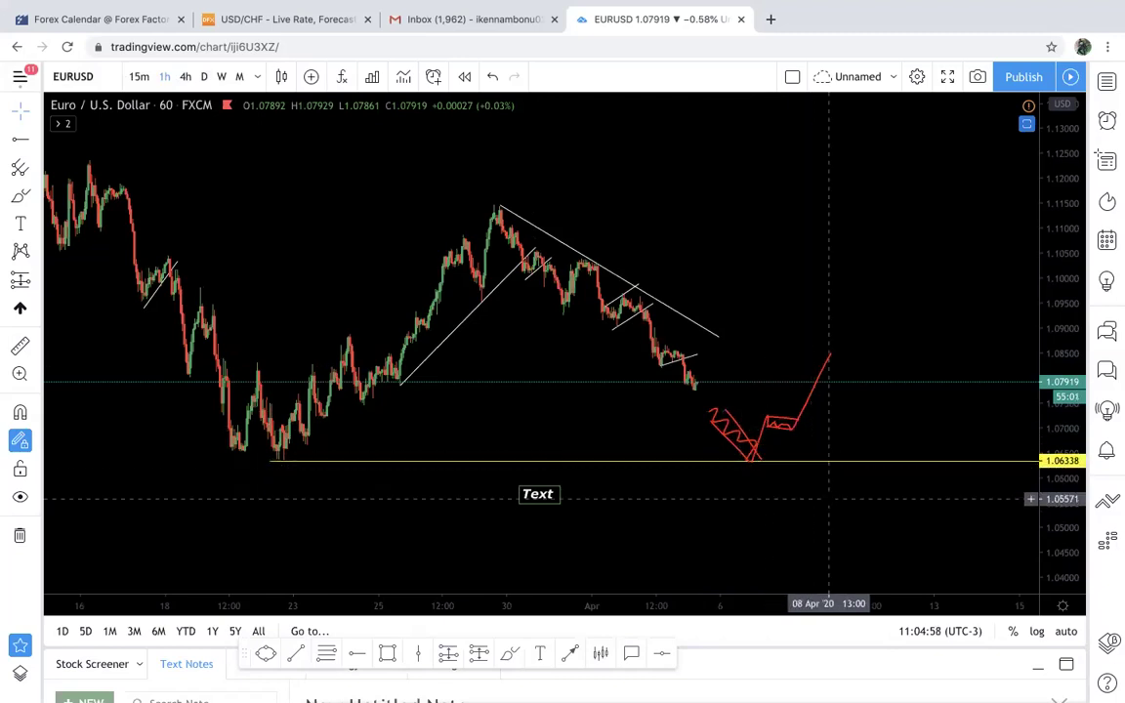
Delete the 'Text' label and pan the chart to center the red projected path
left_click(537, 494)
key("Delete")
right_click(752, 431)
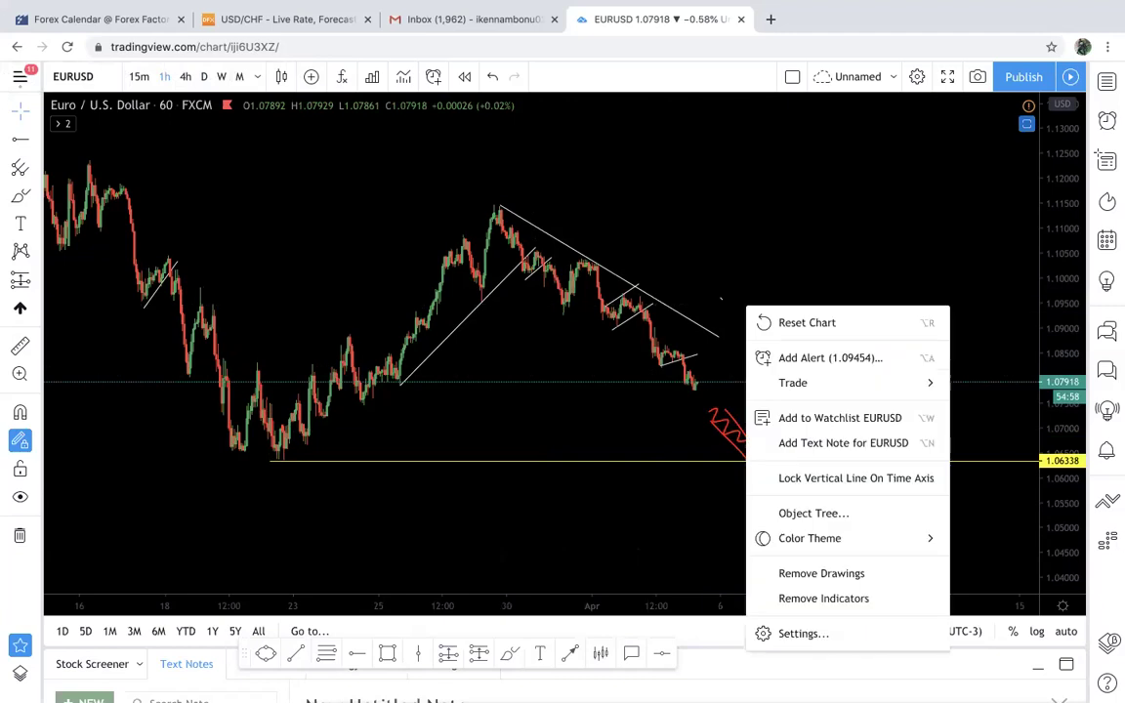
left_click(664, 228)
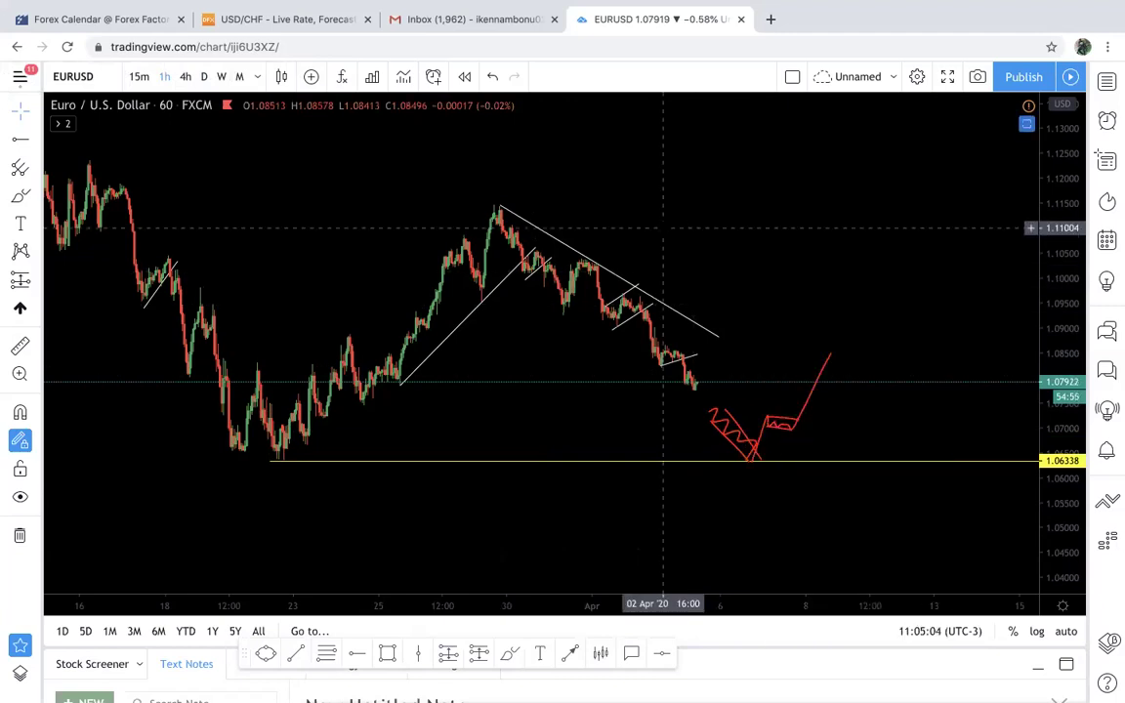
left_click_drag(772, 288, 666, 284)
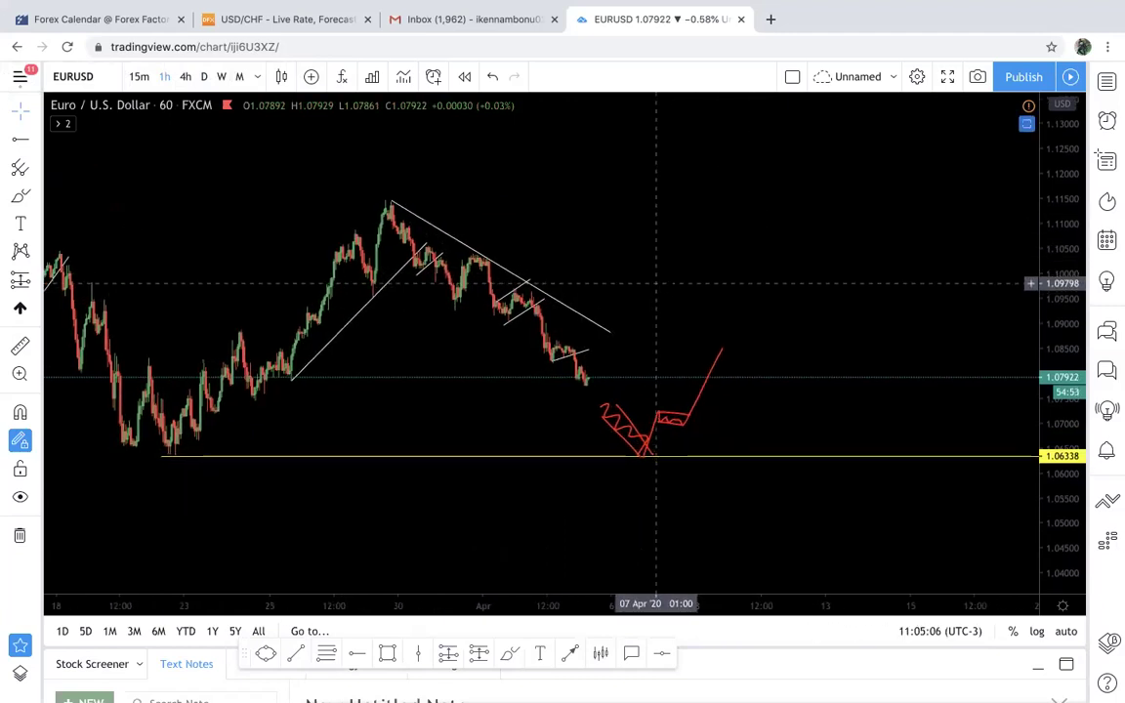
scroll(720, 312, "up", 1)
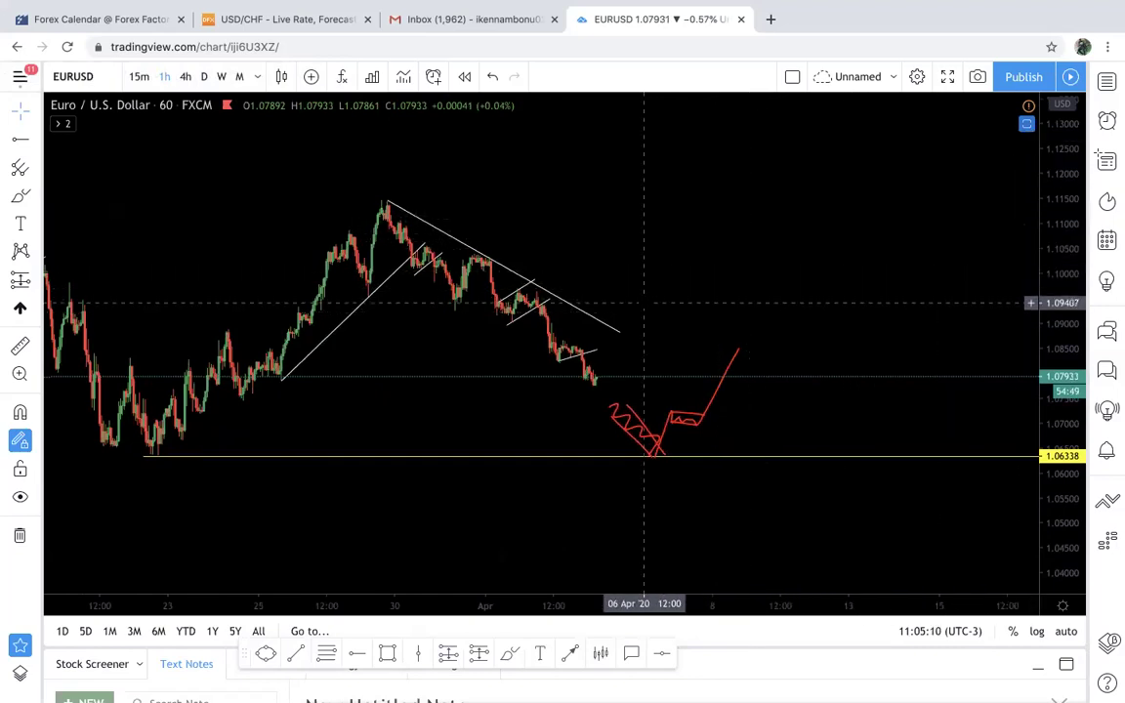
scroll(683, 295, "down", 2)
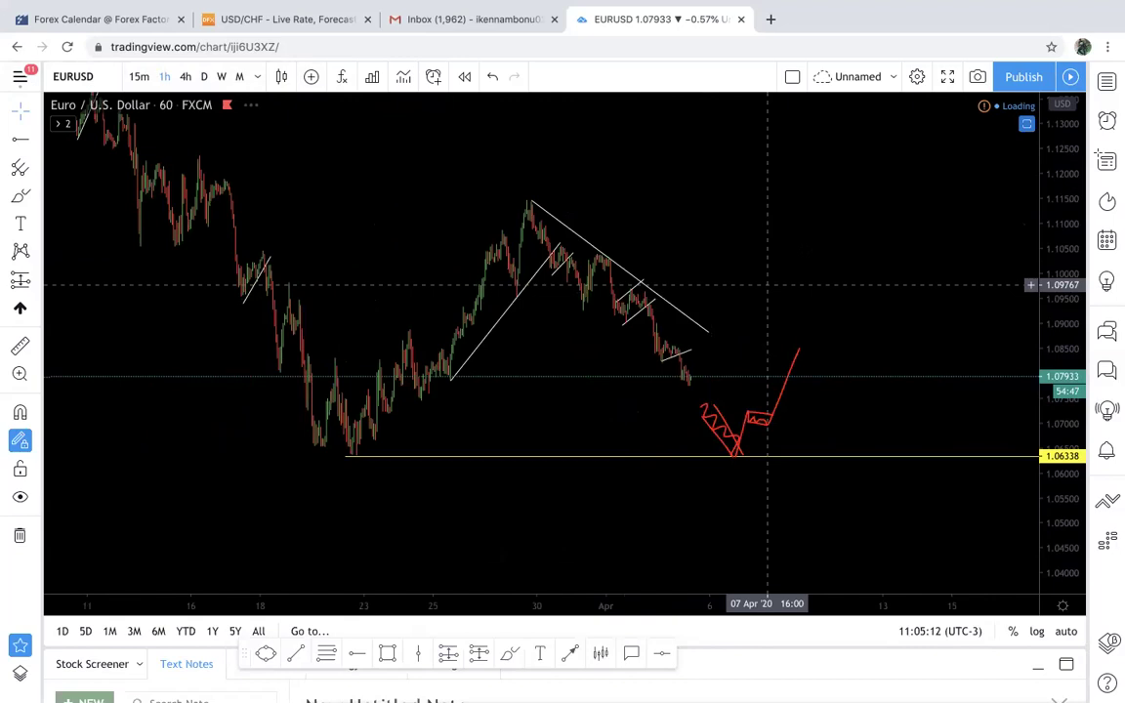
Toggle the watchlist, then pan until the green WATCHLIST banner is back in view
left_click(1106, 81)
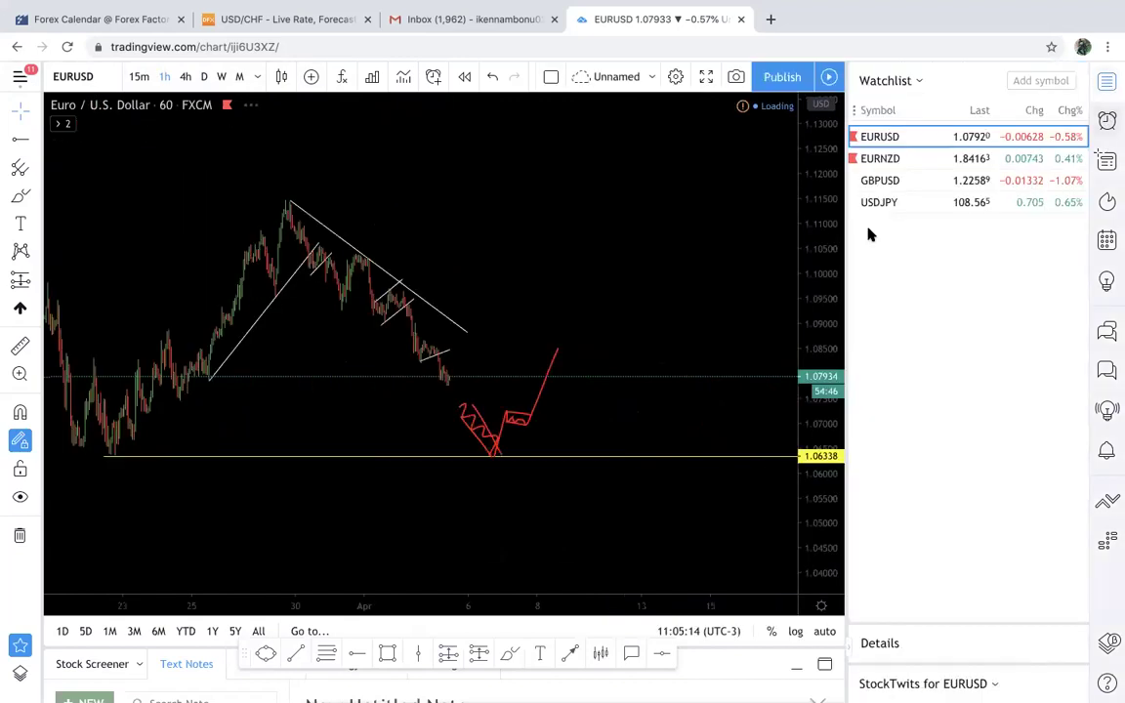
left_click(1106, 84)
scroll(855, 269, "up", 1)
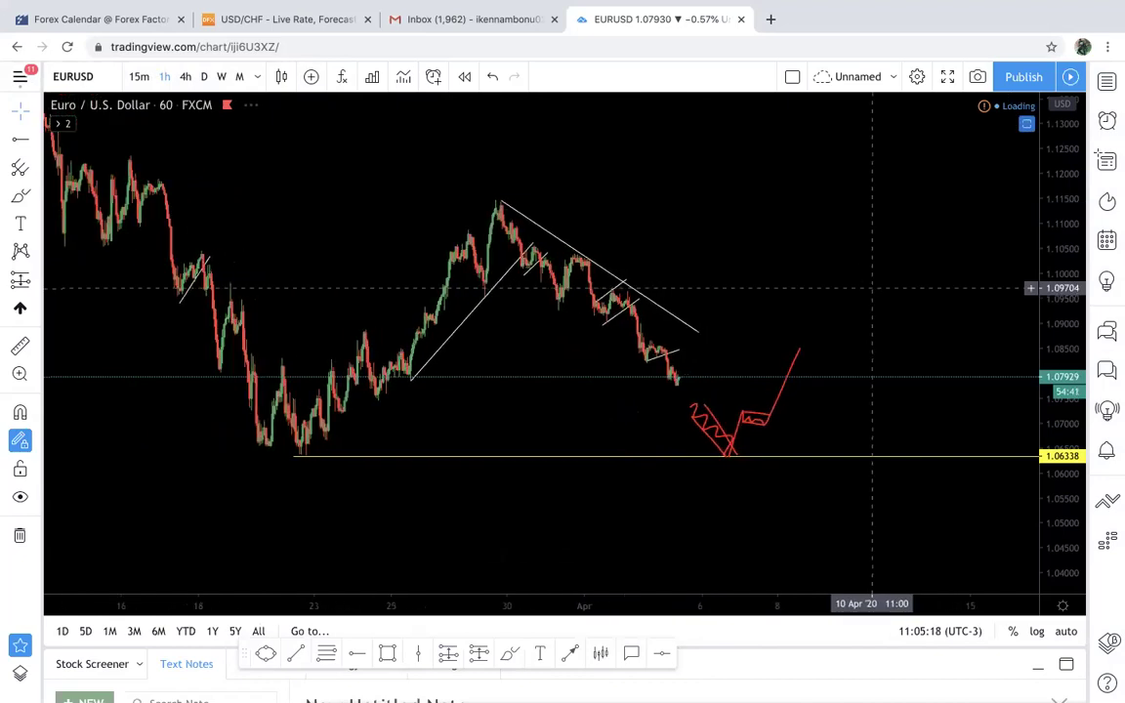
left_click_drag(856, 269, 812, 296)
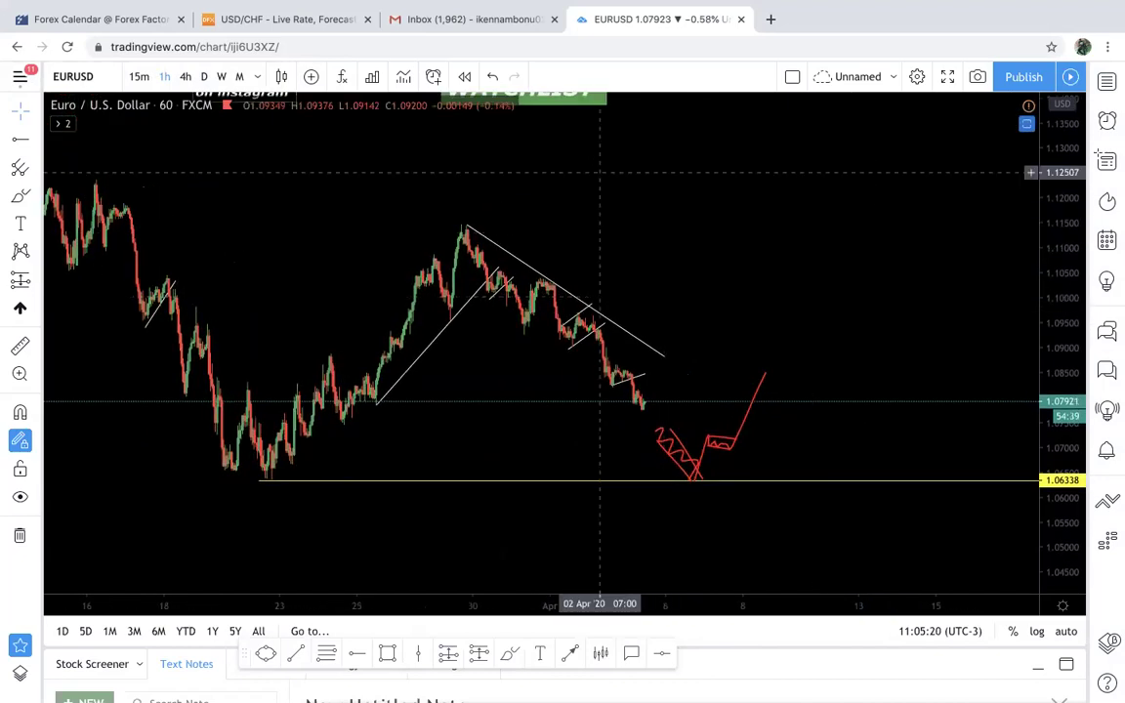
left_click_drag(577, 184, 673, 294)
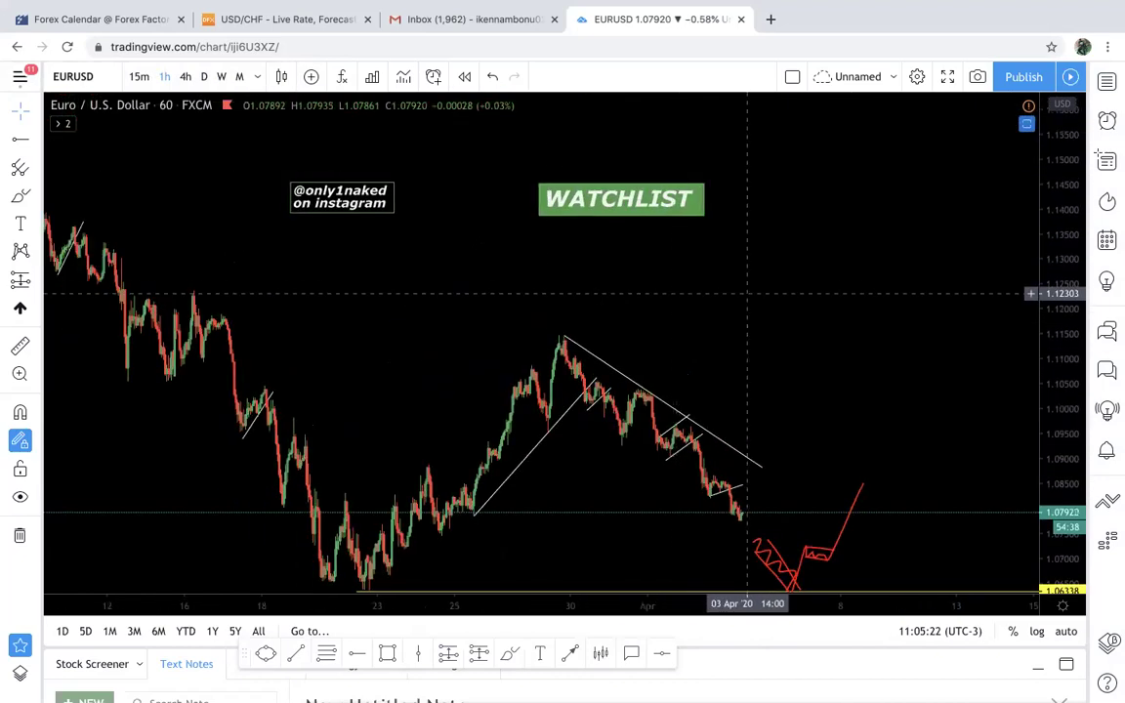